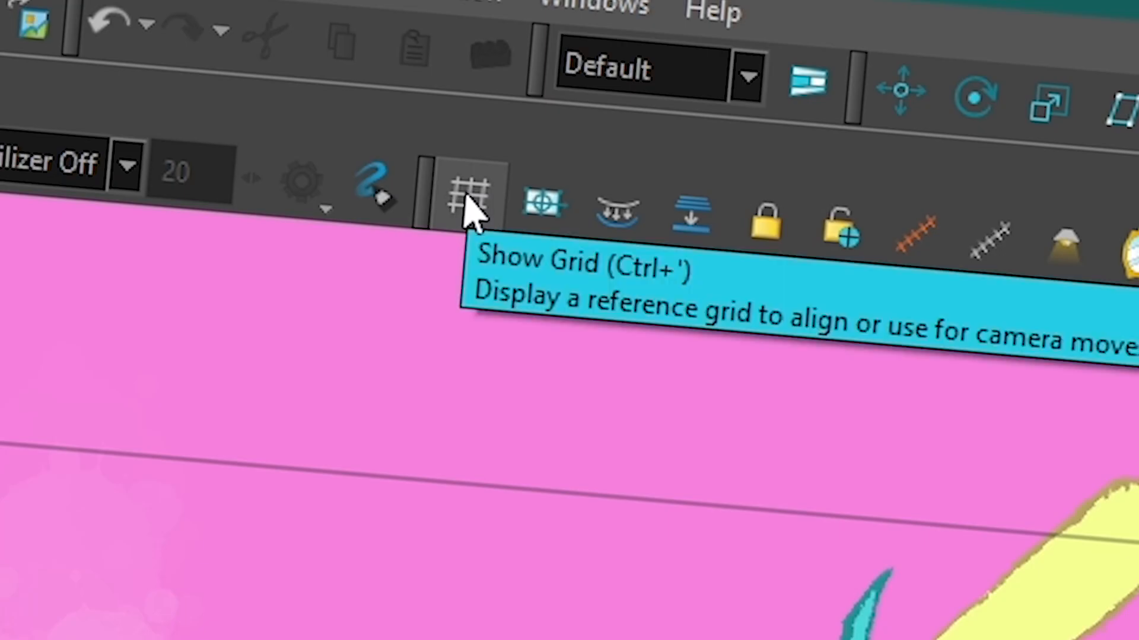
Show the reference grid in the Camera view and connect the Grid node's output to the Composite node.
click(467, 201)
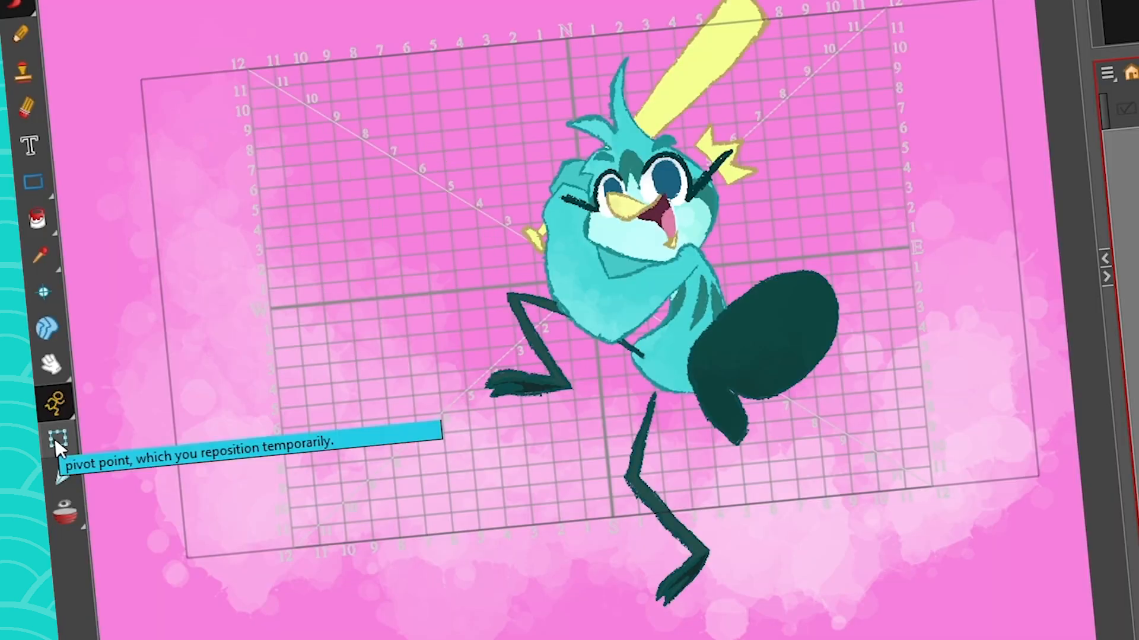
click(105, 301)
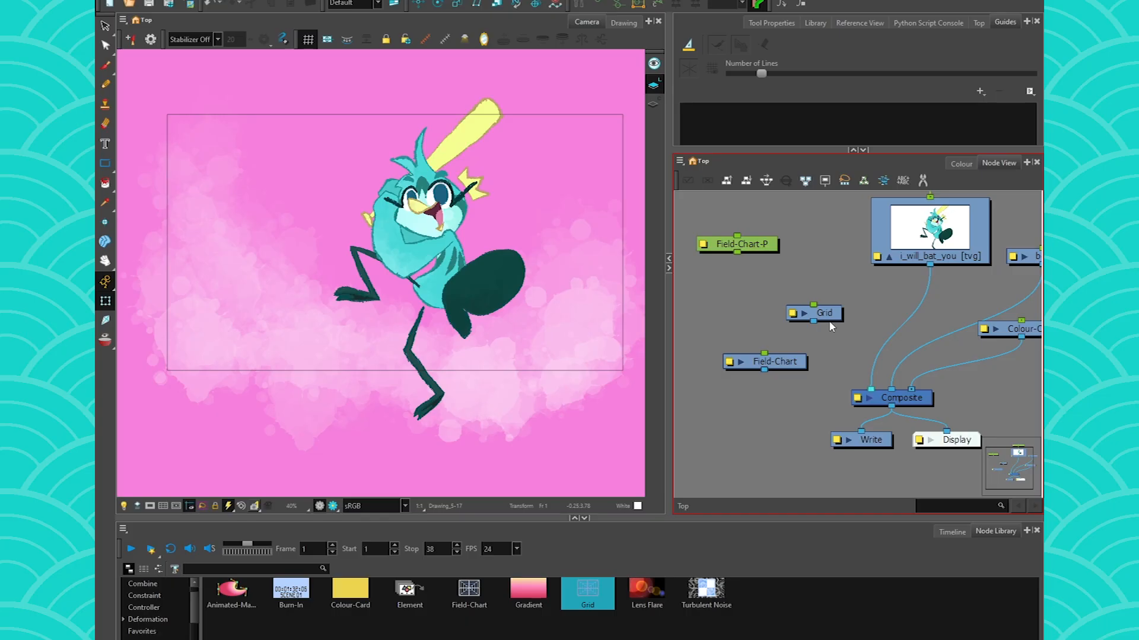
drag(813, 321, 867, 390)
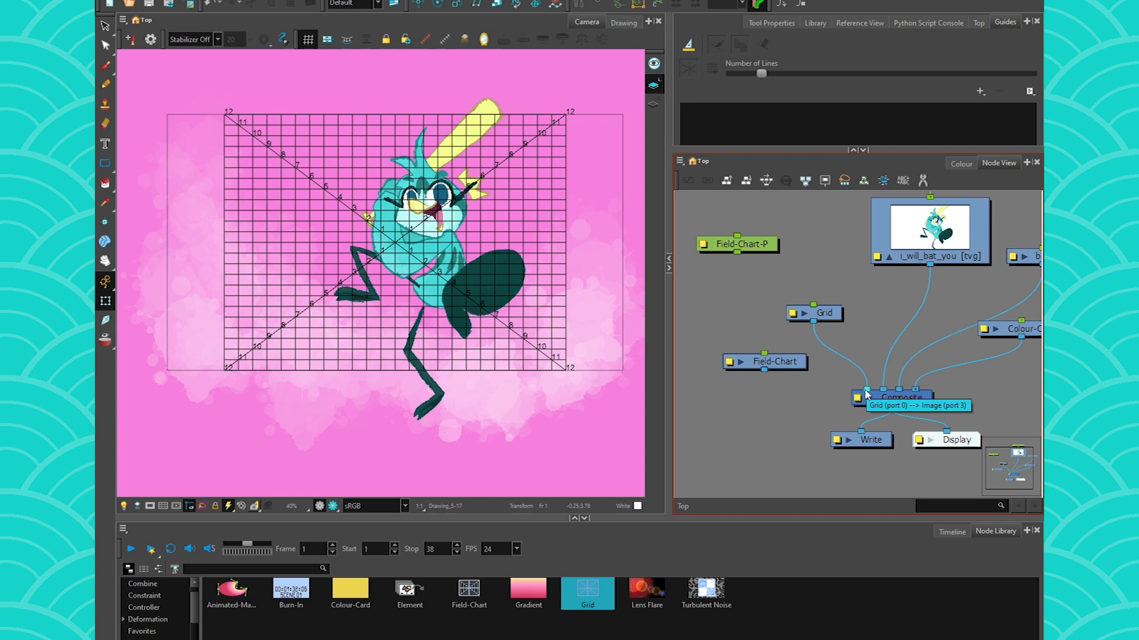
Examine the Grid node's lines close up over the character and compare them with the Render View preview.
scroll(501, 261, up, 8)
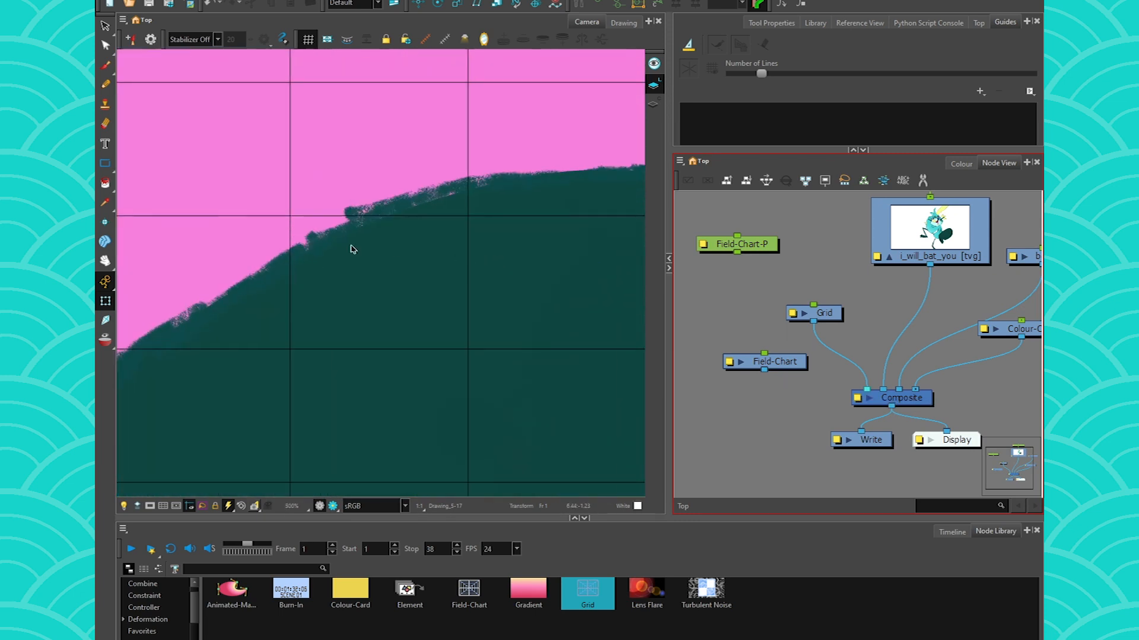
drag(262, 282, 528, 453)
drag(353, 301, 506, 402)
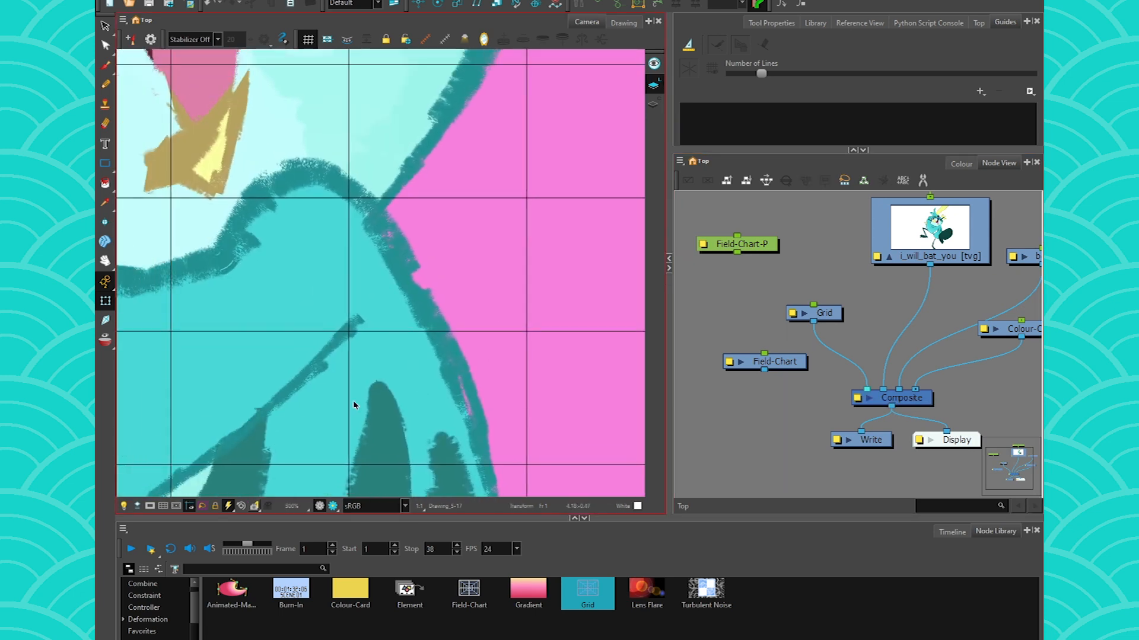
click(334, 506)
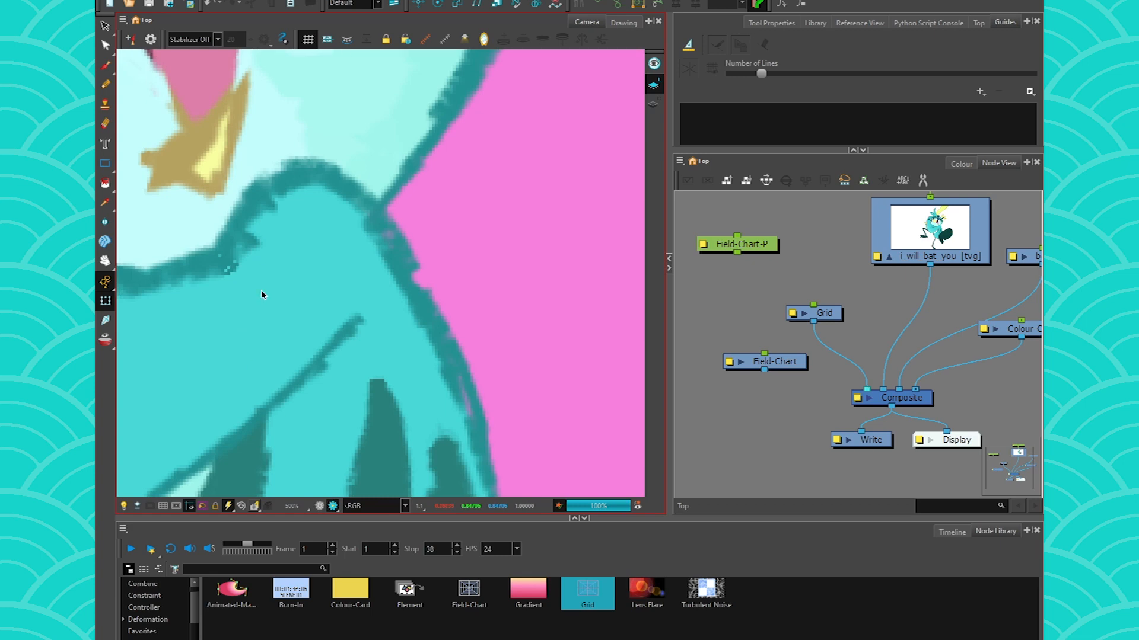
scroll(261, 290, down, 3)
scroll(344, 387, down, 3)
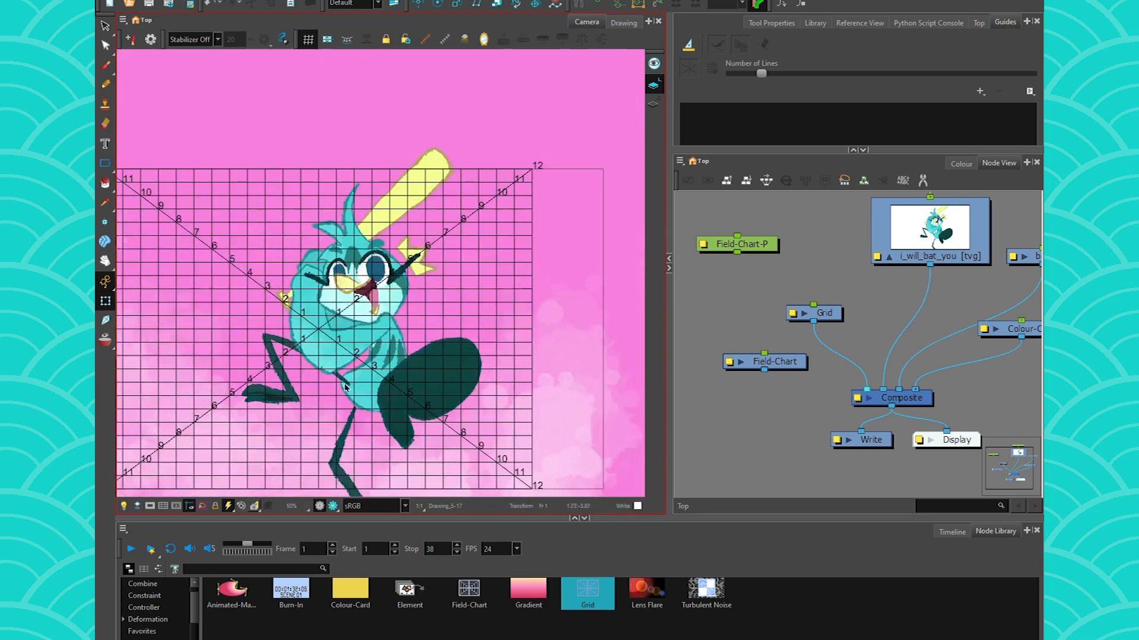
scroll(346, 387, down, 1)
drag(305, 379, 384, 330)
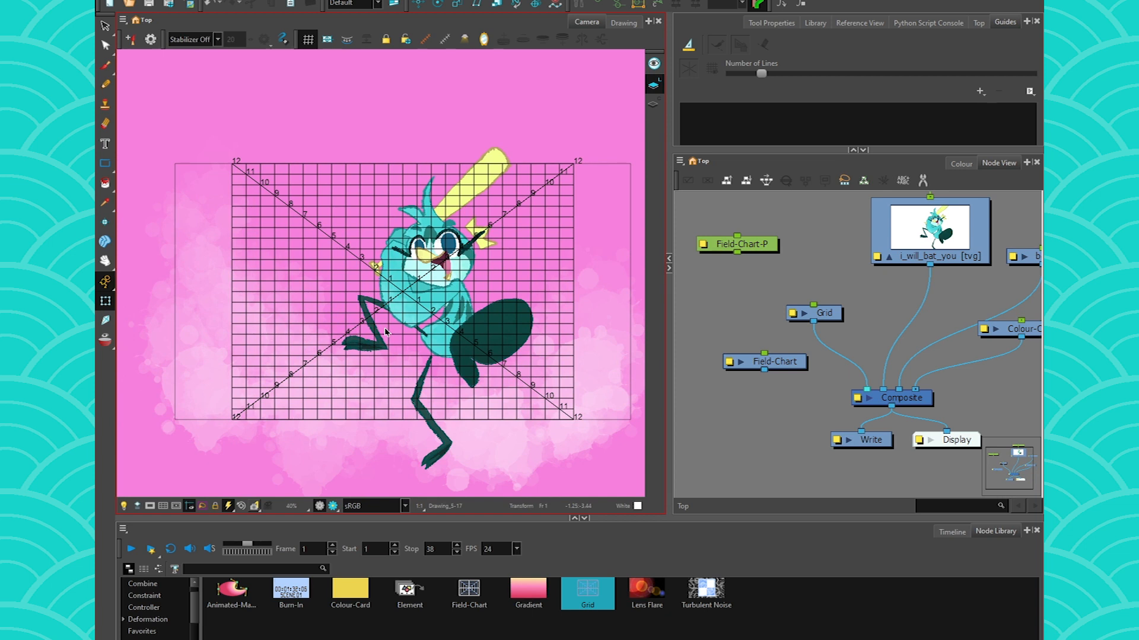
Place the Field-Chart-P peg above the Grid node and connect the peg to it.
drag(706, 248, 746, 260)
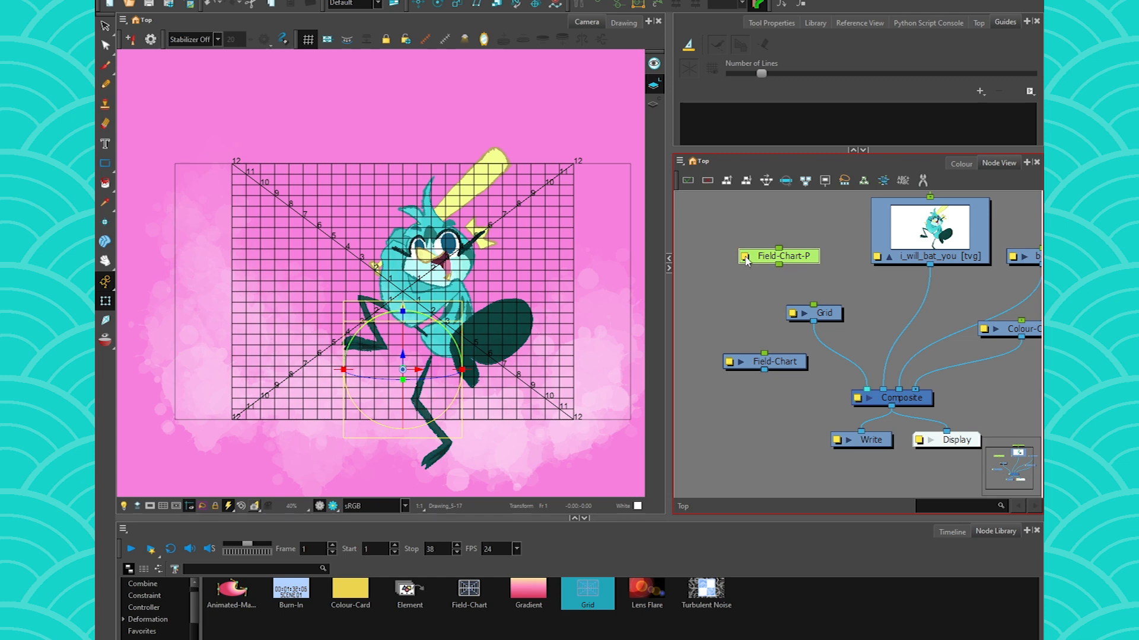
click(745, 257)
click(665, 70)
click(764, 278)
drag(812, 287, 813, 308)
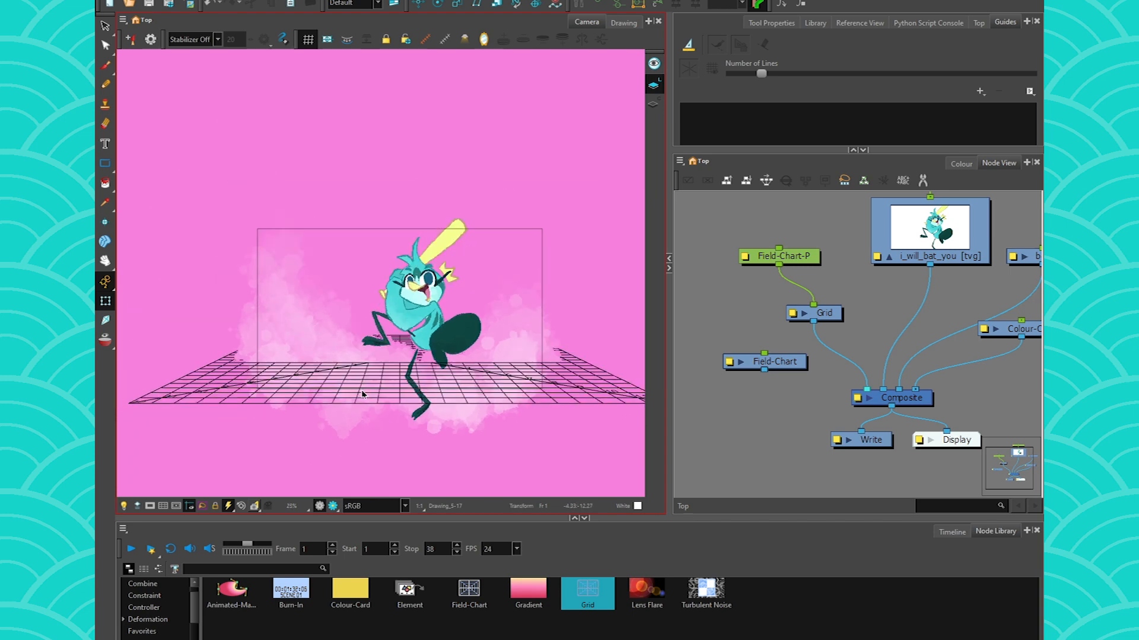
Select the Field-Chart-P peg and lower the grid floor beneath the character with the 3D manipulator.
click(807, 259)
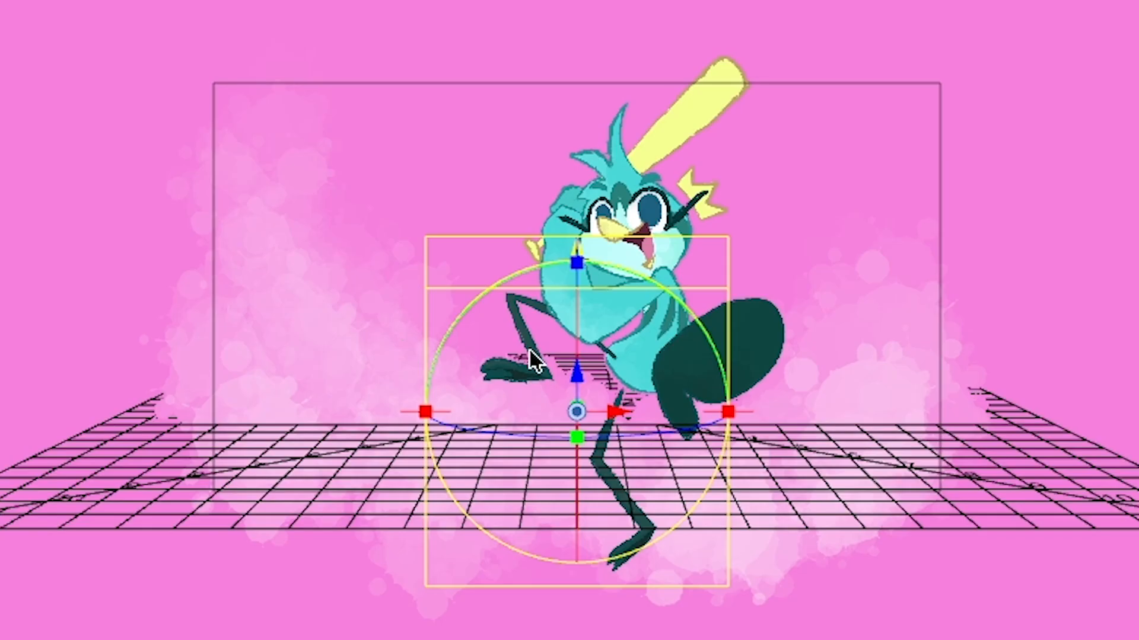
drag(399, 342, 399, 362)
drag(575, 423, 575, 420)
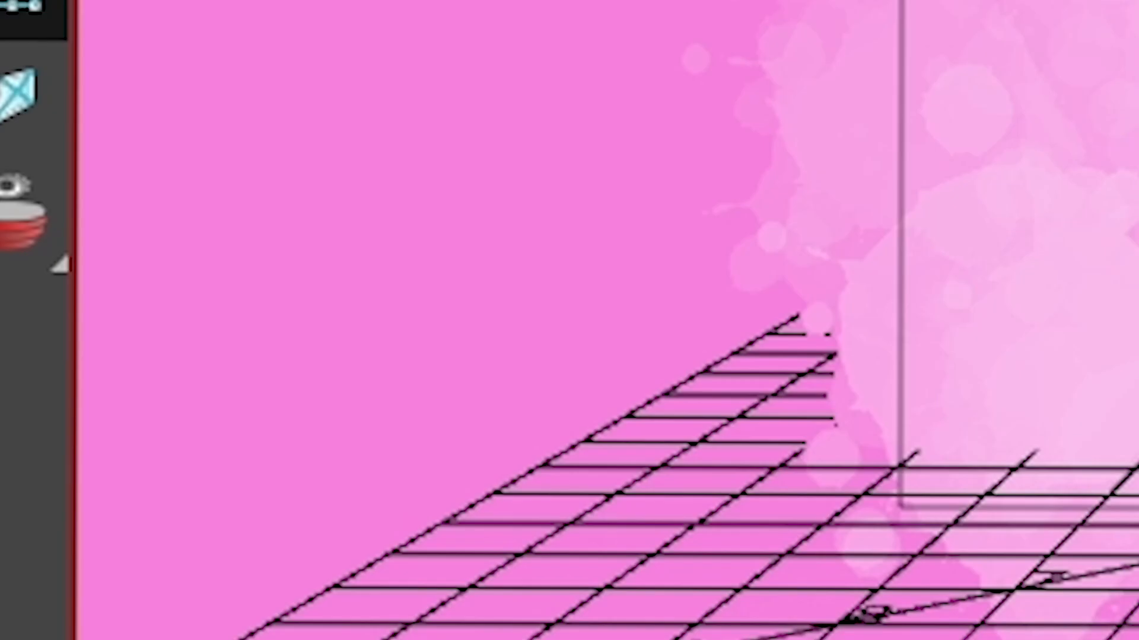
drag(889, 356, 329, 291)
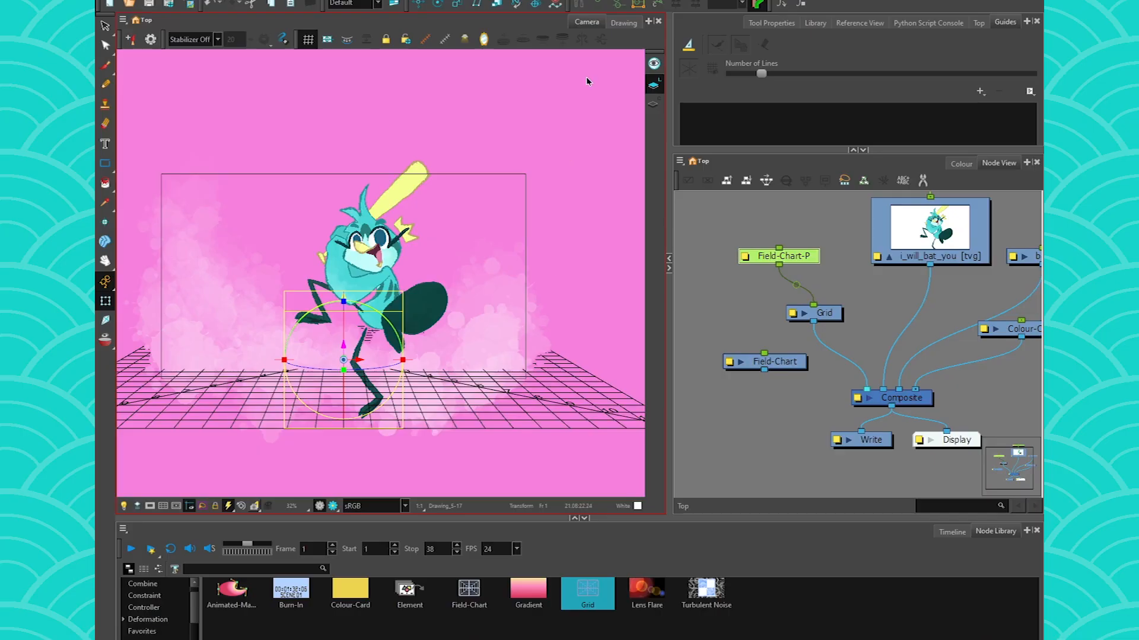
Add a Perspective view, examine the grid floor and artwork from the side, and return to the Camera view.
click(648, 22)
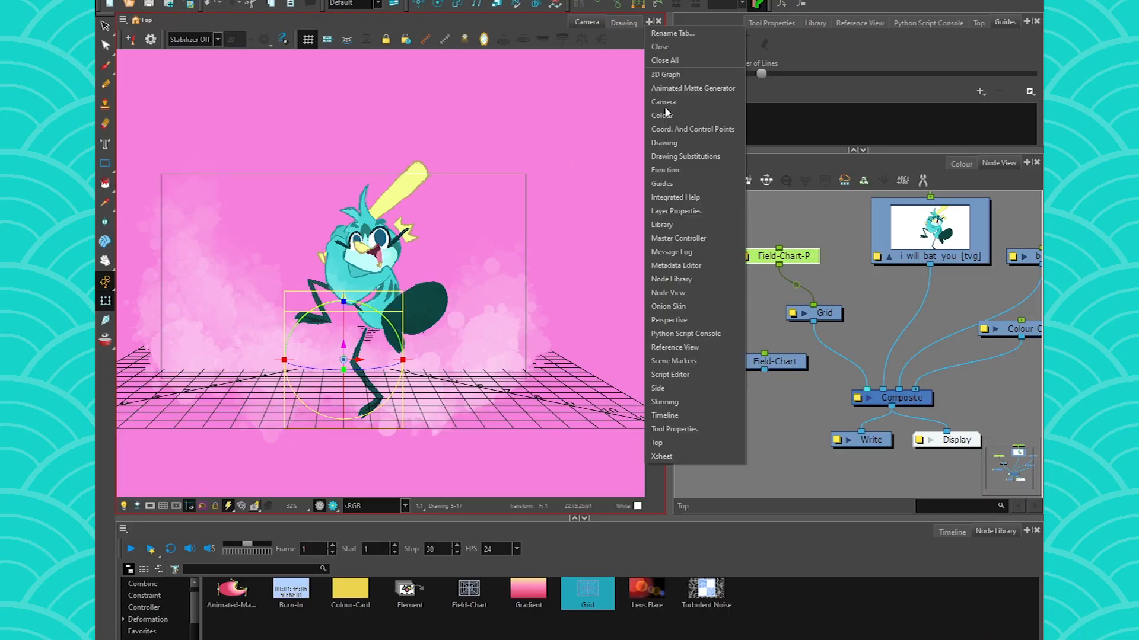
click(658, 323)
drag(255, 389, 288, 403)
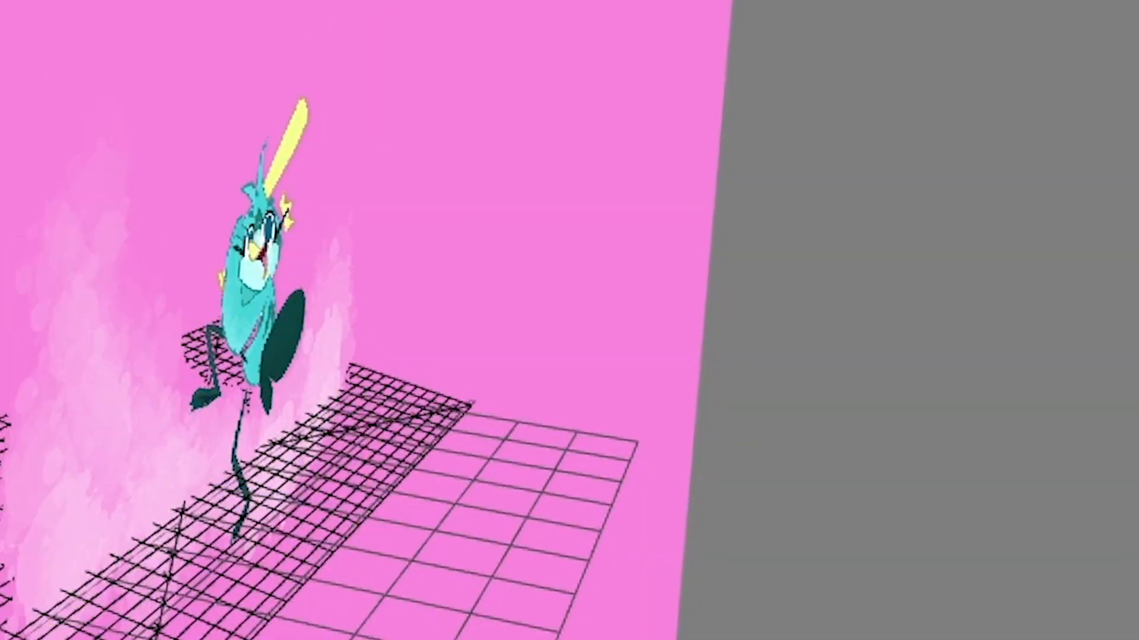
drag(102, 455, 314, 490)
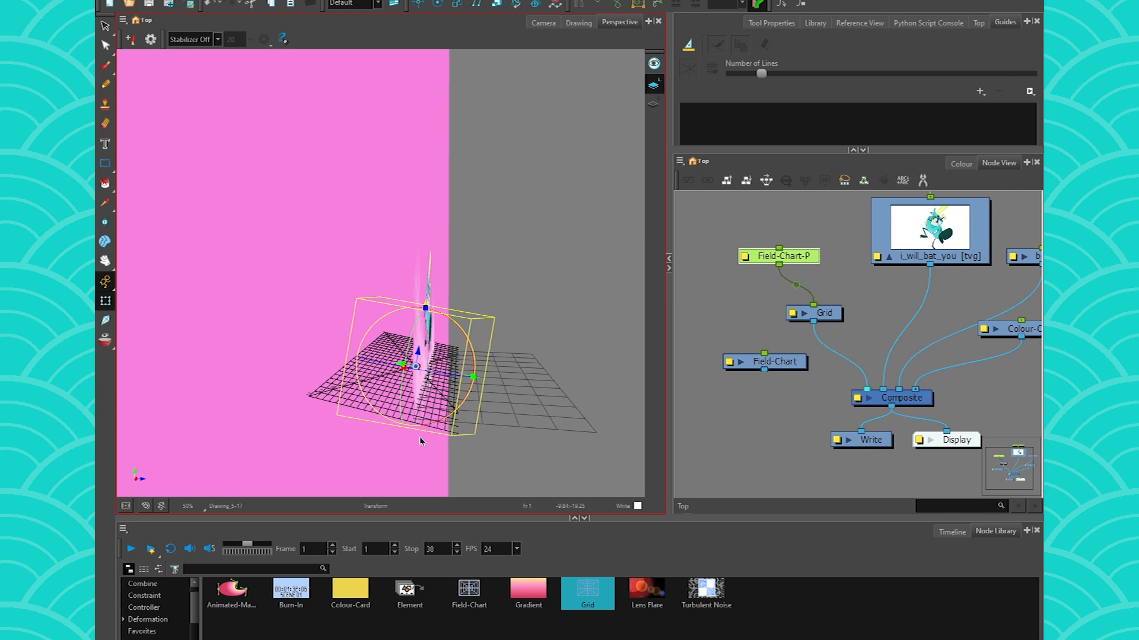
click(542, 25)
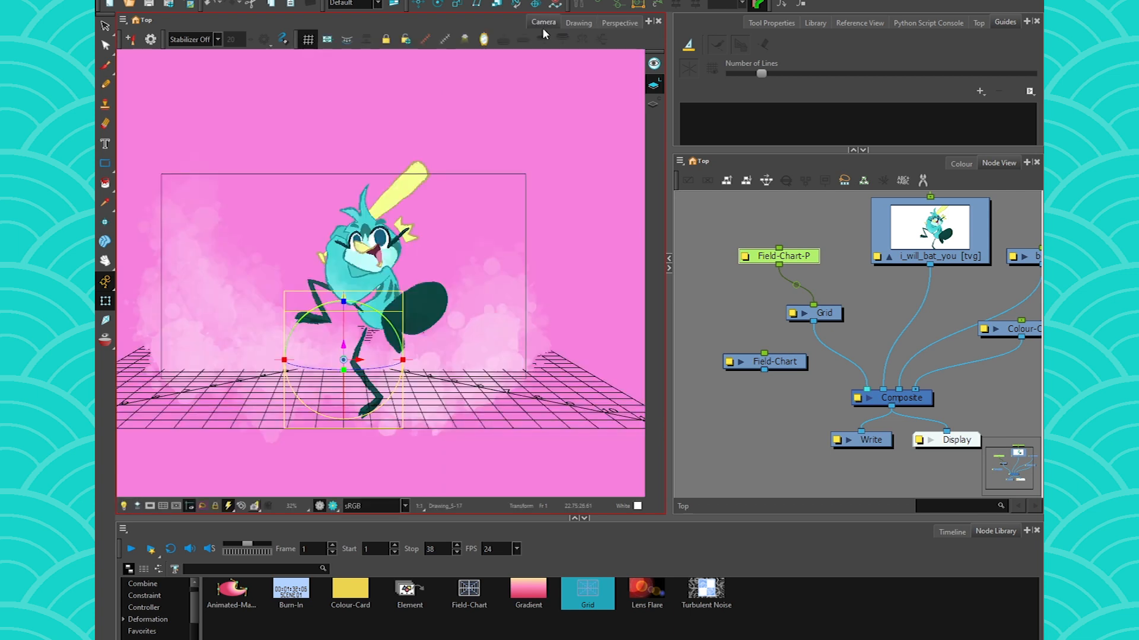
Add a parent peg to the bg drawing node and place it directly above that node.
drag(302, 422, 399, 420)
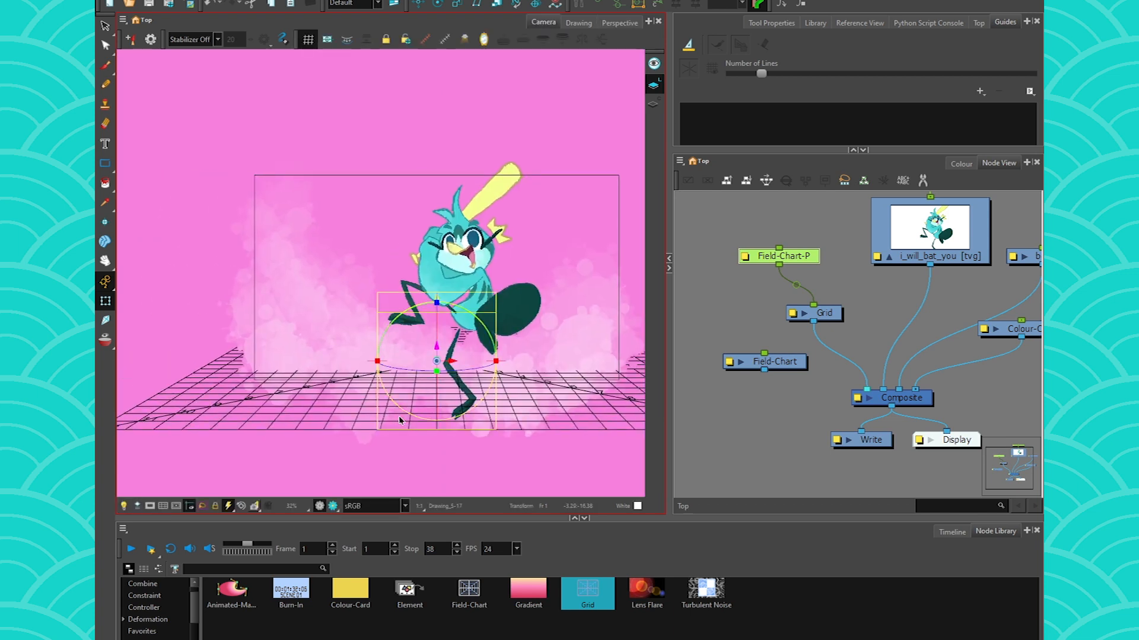
drag(783, 417, 695, 448)
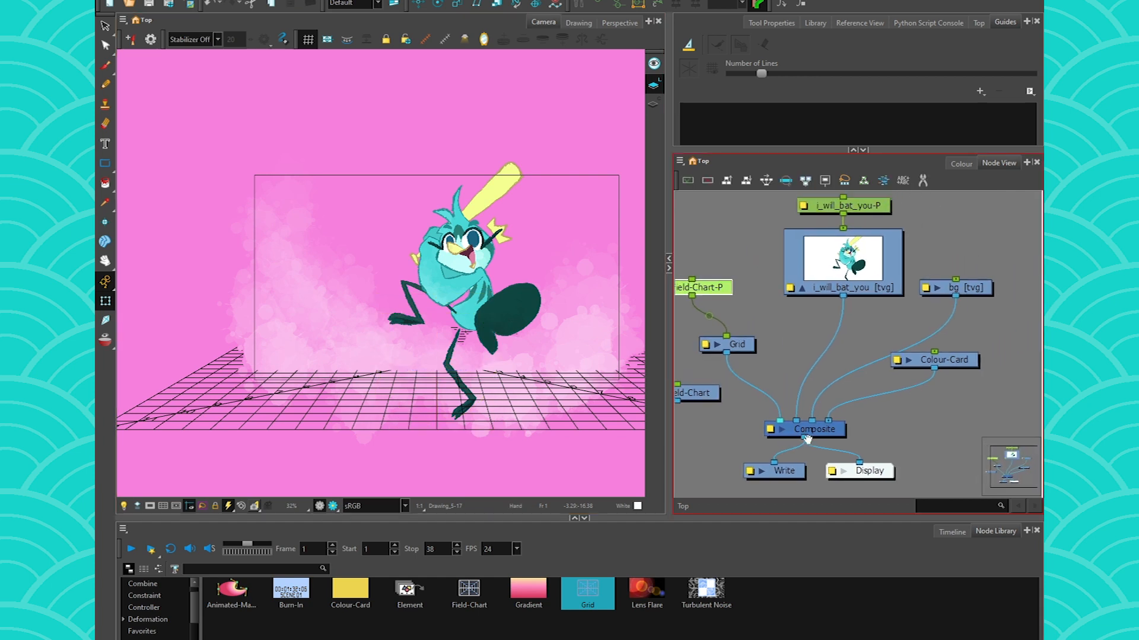
click(963, 289)
key(ctrl+p)
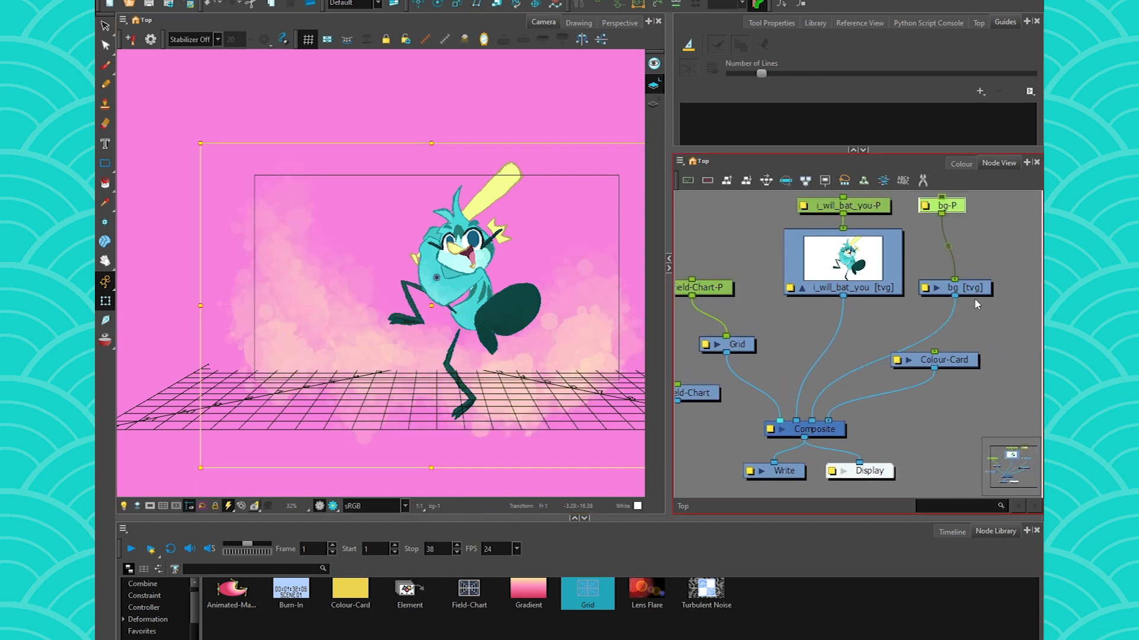
drag(970, 313, 977, 337)
click(968, 241)
drag(960, 232, 973, 266)
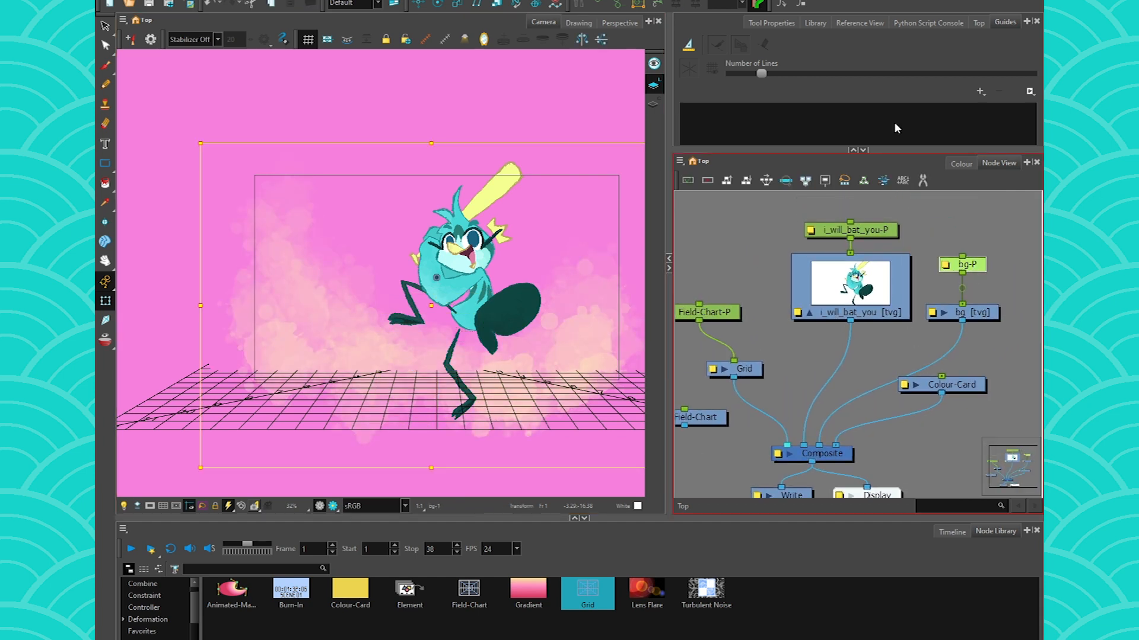
Show the Top view and enlarge its panel so the grid and layers are framed from above.
click(977, 27)
drag(923, 150, 922, 291)
scroll(834, 205, up, 4)
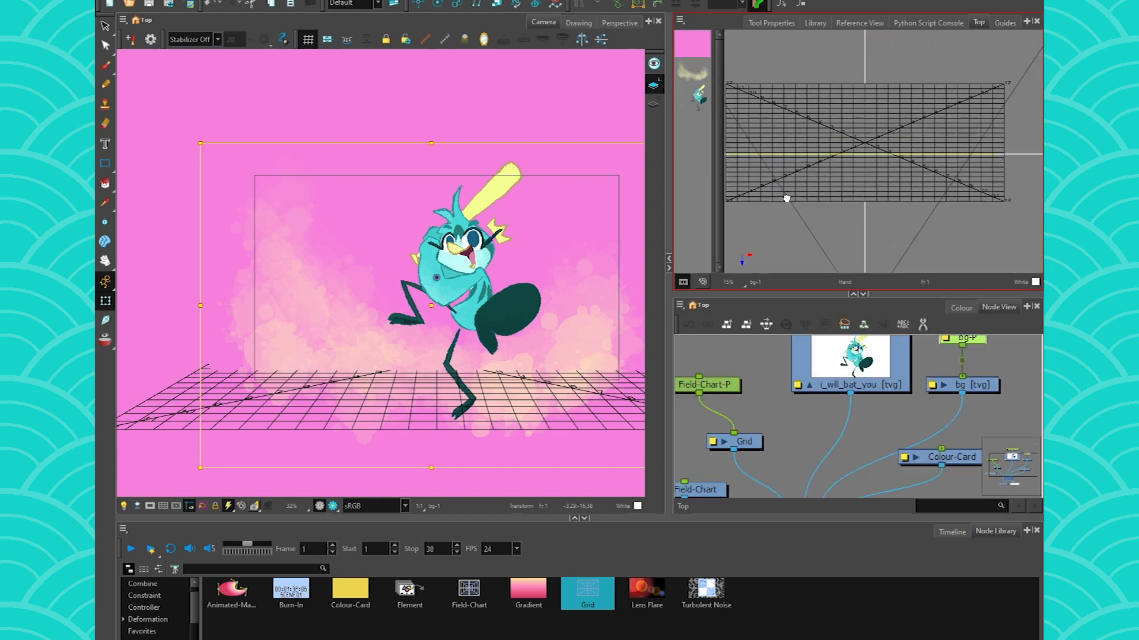
drag(834, 205, 831, 194)
With the Maintain Size tool, push the bg-P peg back in the Top view until it sits behind the grid.
drag(970, 345, 972, 371)
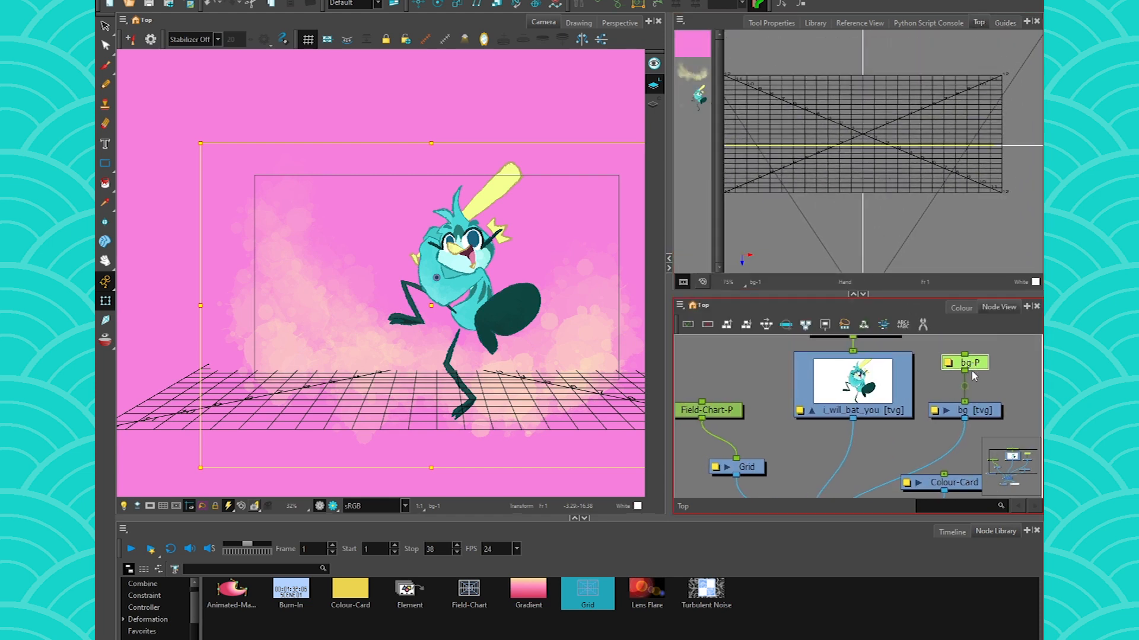
click(496, 4)
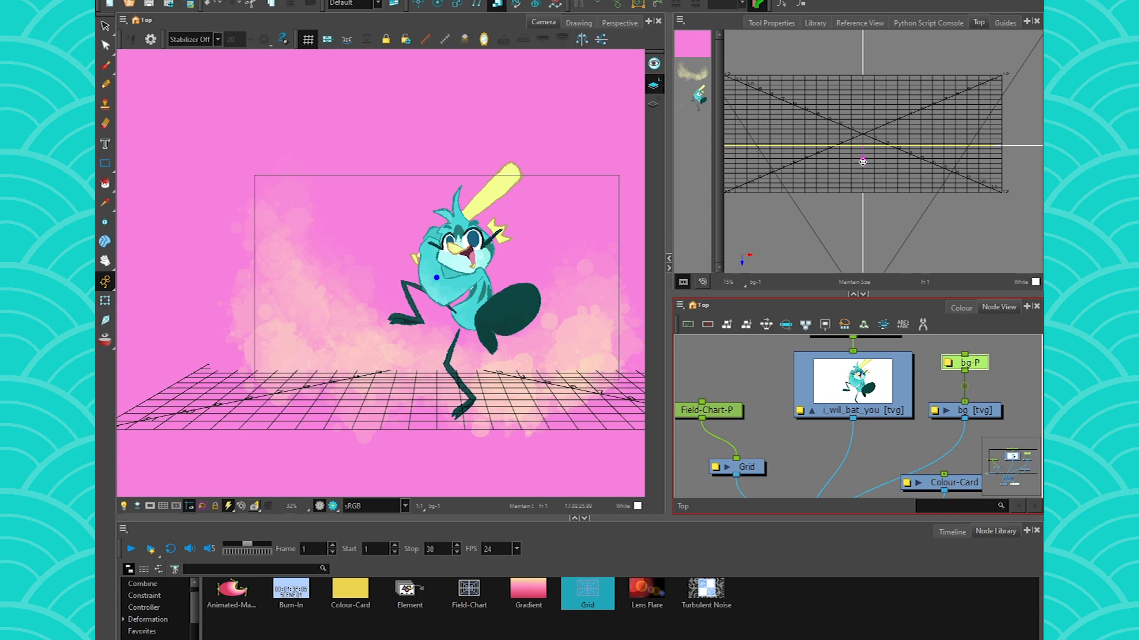
click(859, 149)
drag(859, 149, 866, 171)
drag(936, 166, 933, 31)
drag(858, 58, 858, 48)
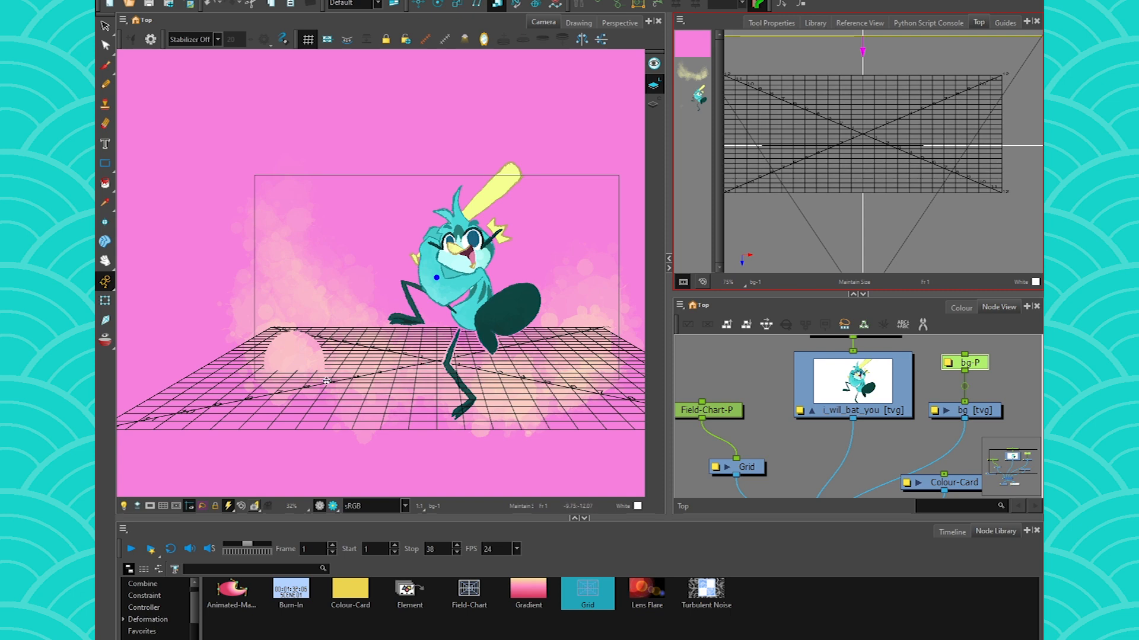
Give the Node View more room and disconnect the Grid node from the Composite node.
drag(737, 294, 736, 225)
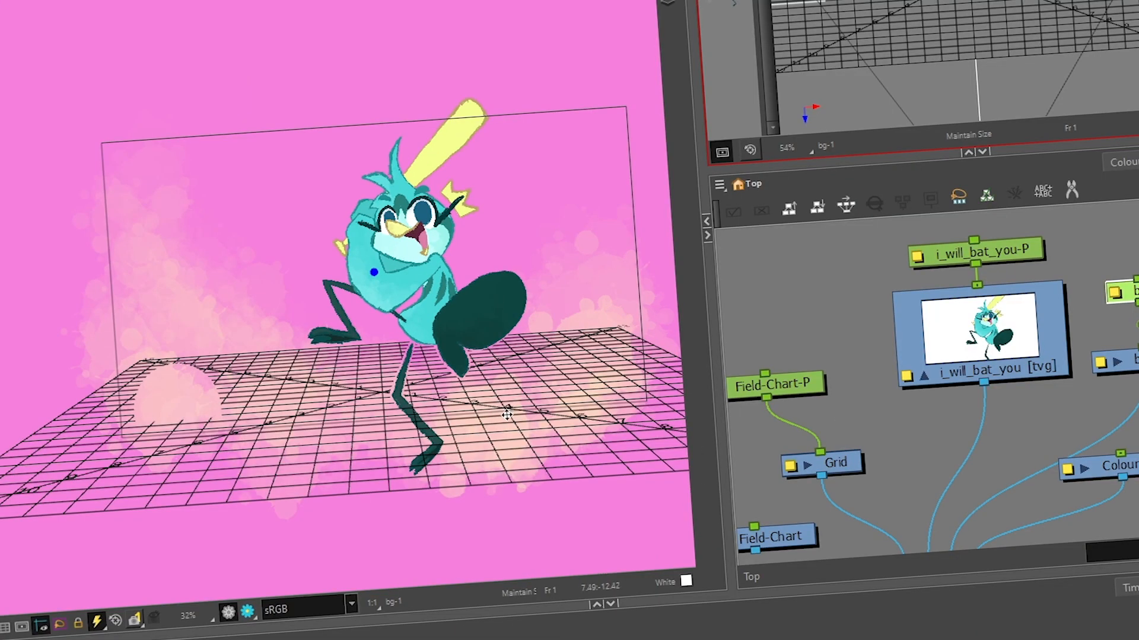
drag(772, 490, 818, 389)
drag(829, 442, 813, 417)
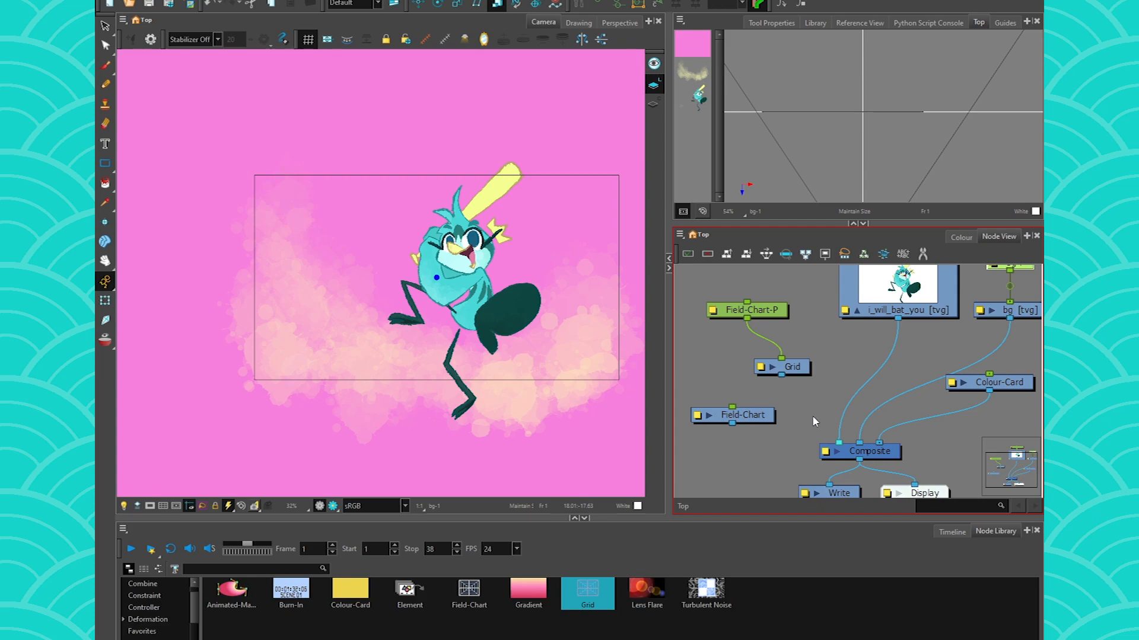
Connect both the Grid and Field-Chart nodes to the Composite node and check them in Render View.
mouse_move(781, 367)
mouse_down()
mouse_move(814, 409)
mouse_move(778, 369)
mouse_up()
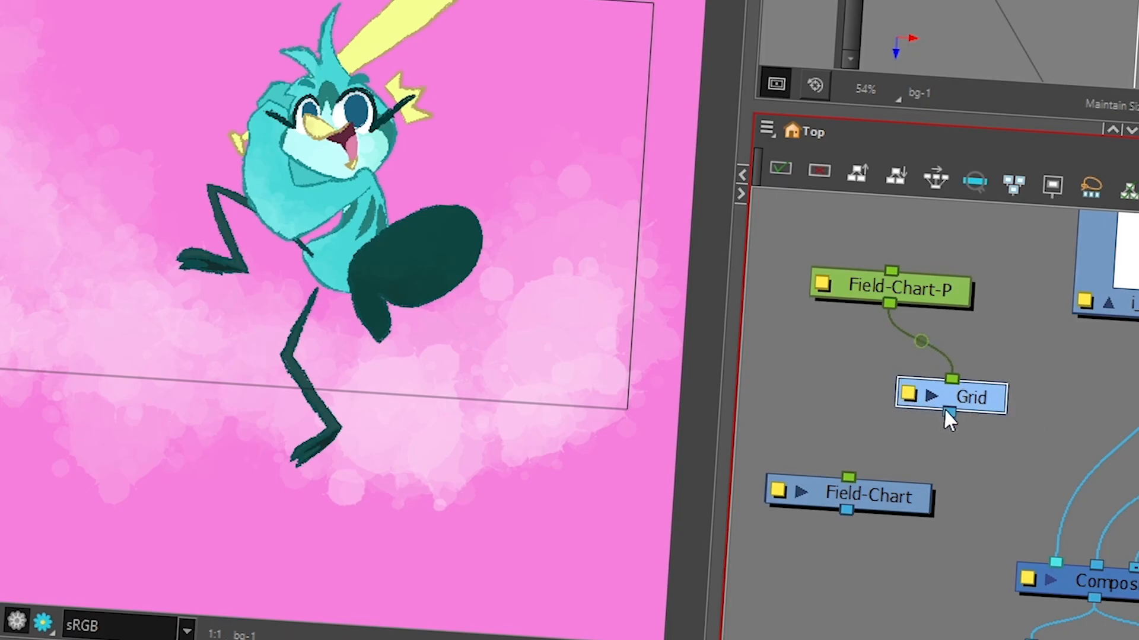
drag(949, 413, 1042, 563)
drag(870, 509, 1042, 562)
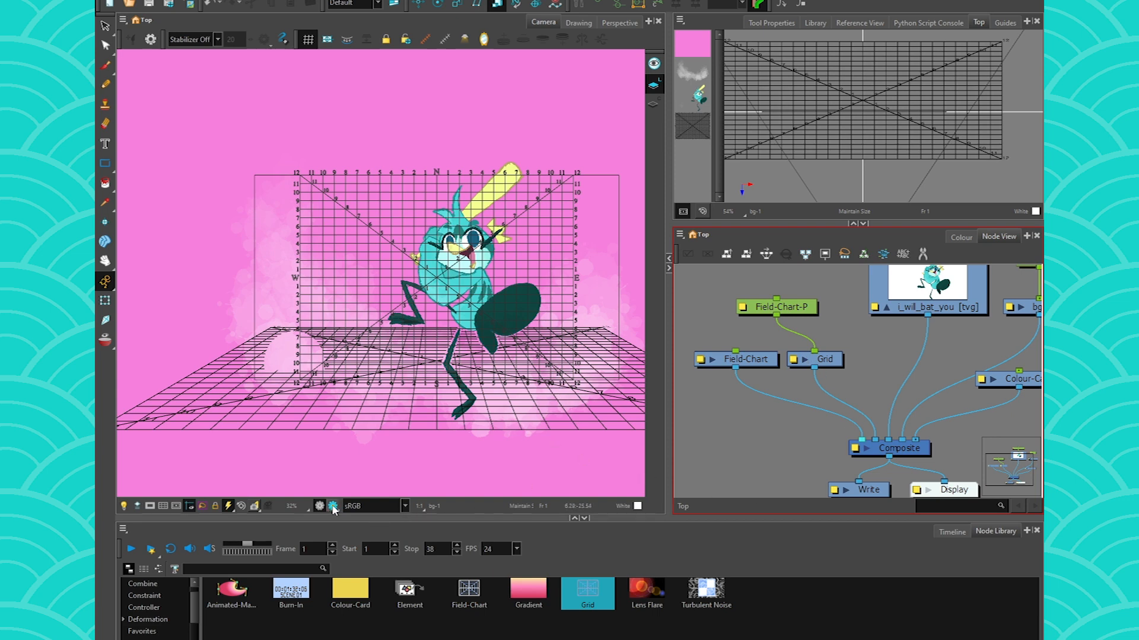
click(333, 508)
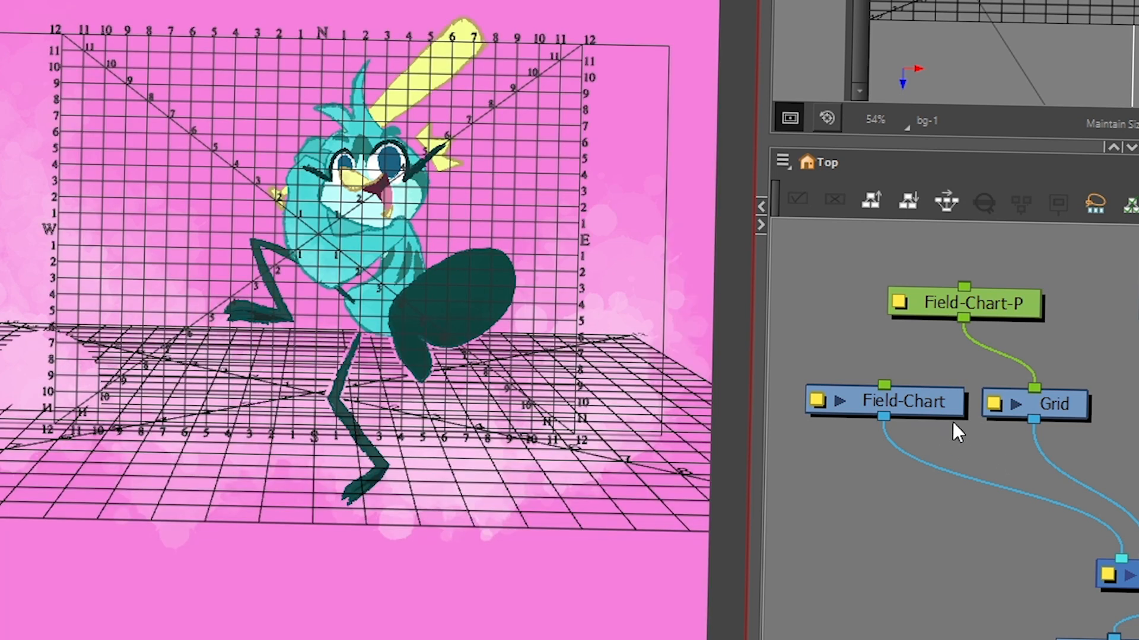
Move the Field-Chart-P peg's connection from the Grid node to the Field-Chart node and preview it in Render View.
drag(1033, 389, 883, 386)
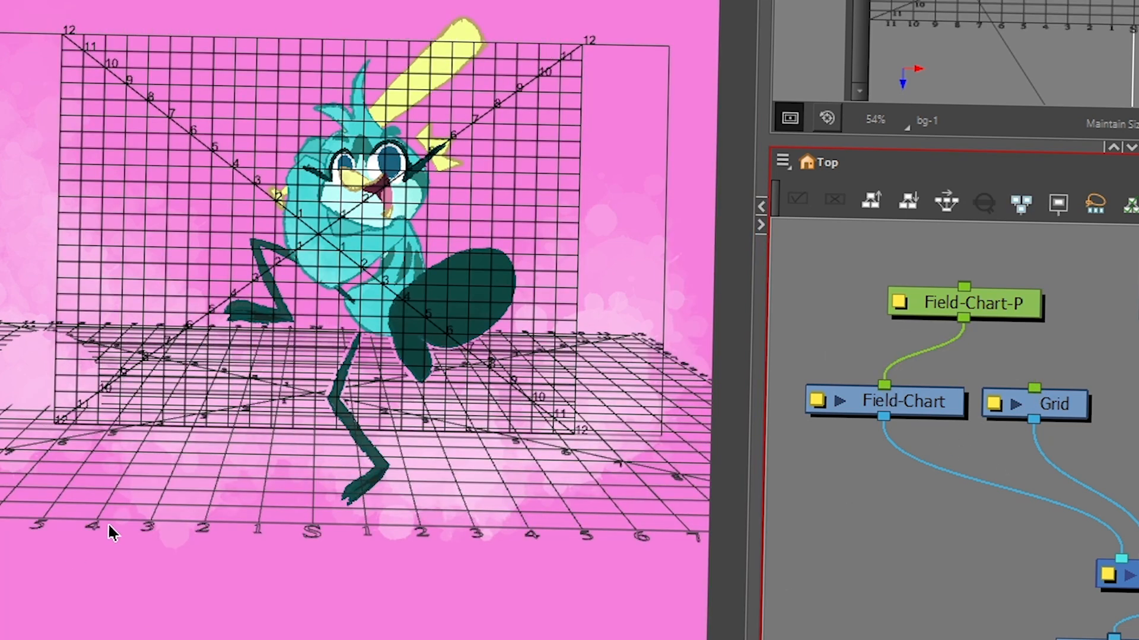
click(136, 639)
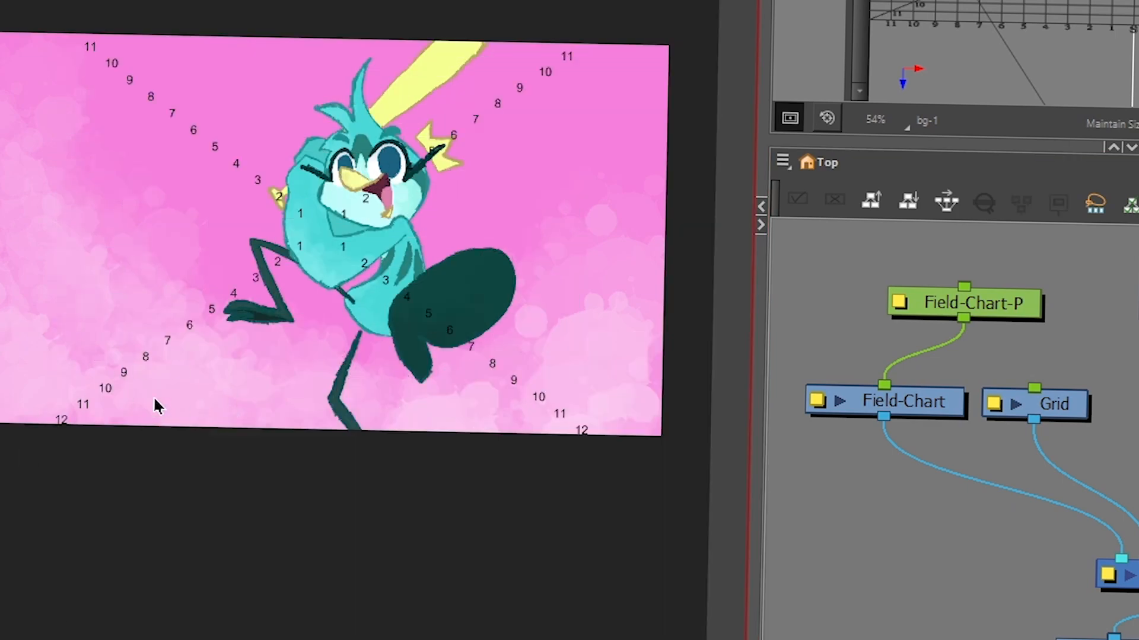
Disconnect the Grid node from the Composite, leaving Field-Chart attached, and preview the frame in Render View.
click(937, 407)
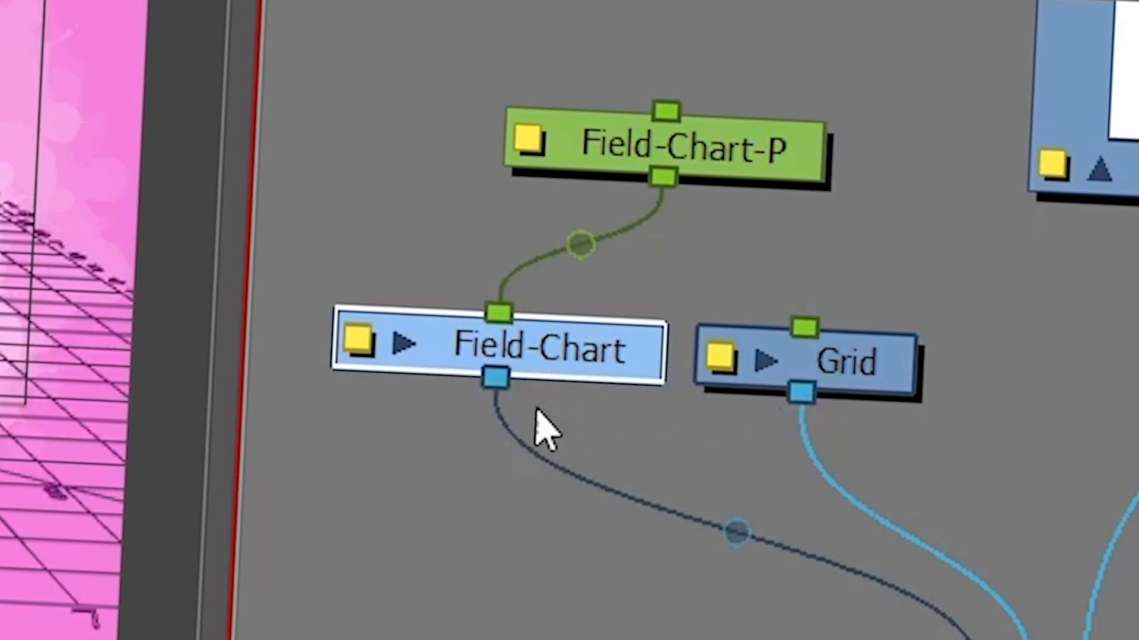
drag(802, 392, 797, 479)
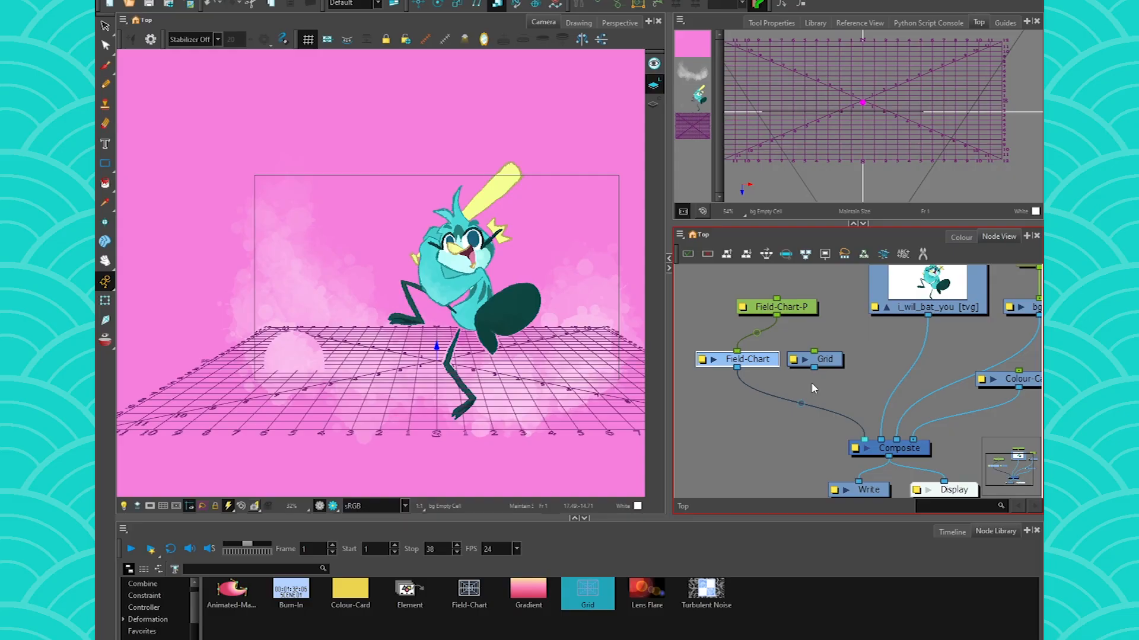
click(333, 506)
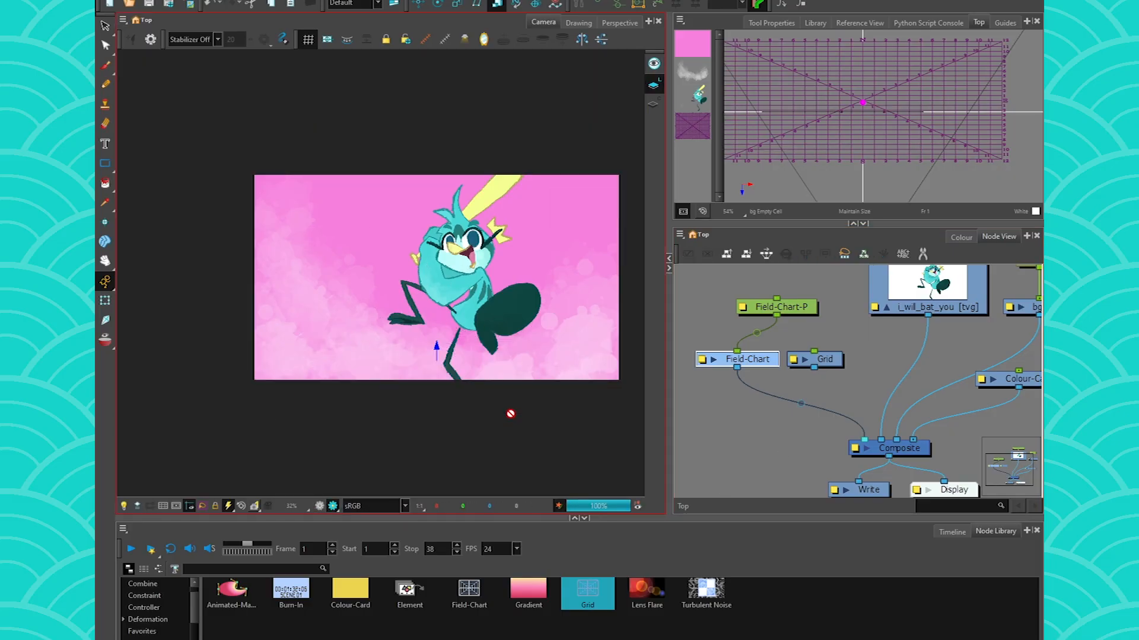
Return to OpenGL View and tidy the nodes, lining up Field-Chart-P above Field-Chart and moving the unused Grid node out of the way.
click(320, 505)
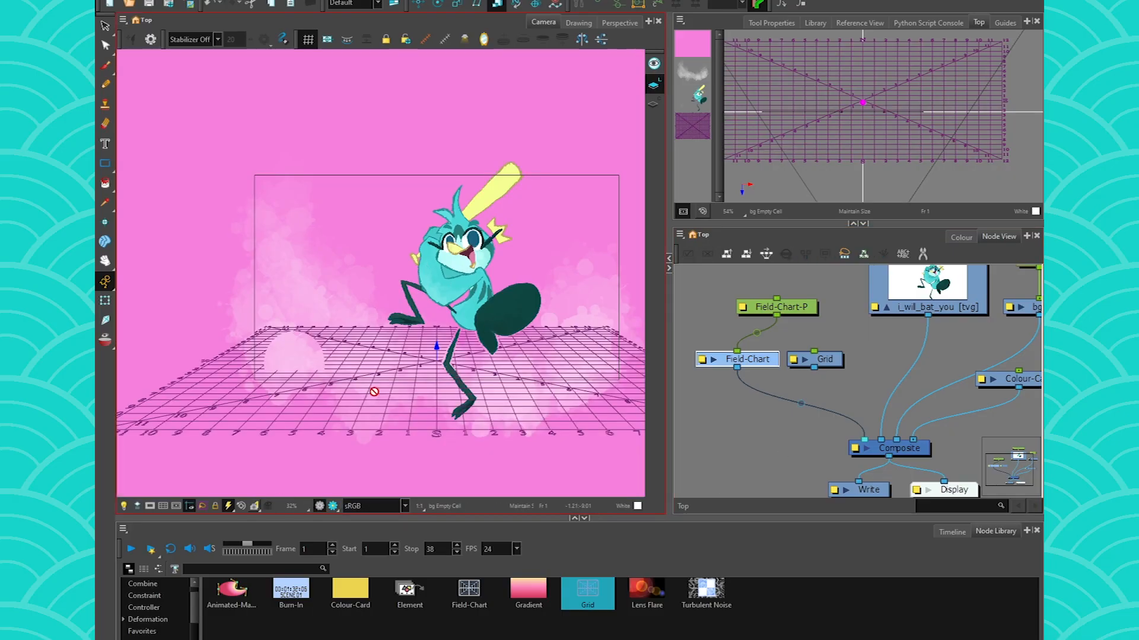
drag(783, 307, 756, 308)
click(738, 384)
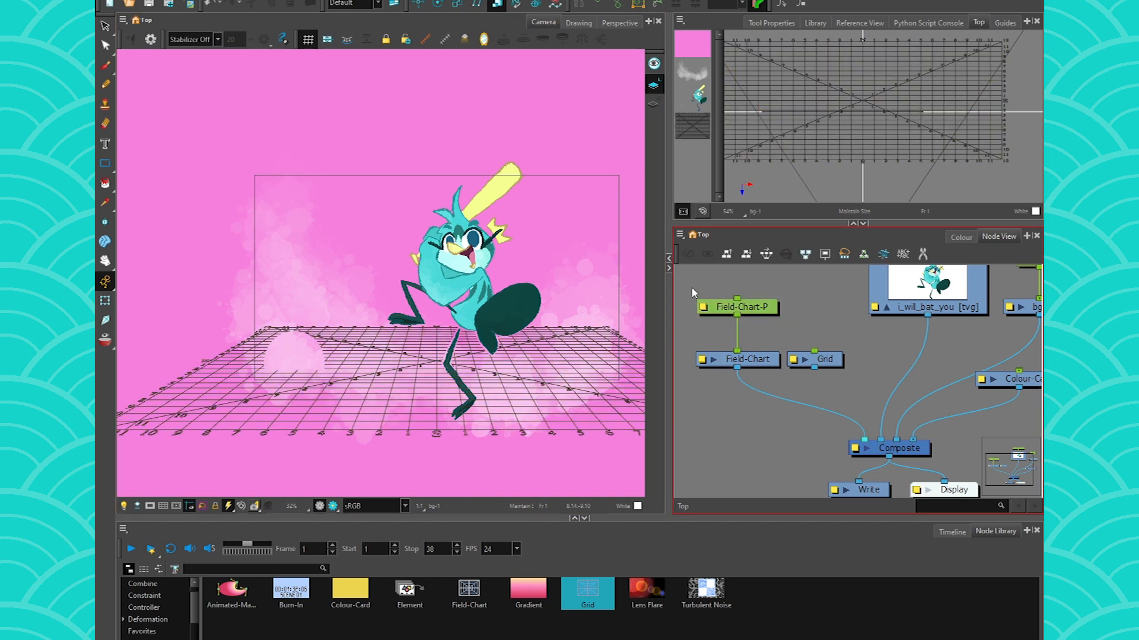
drag(824, 359, 830, 360)
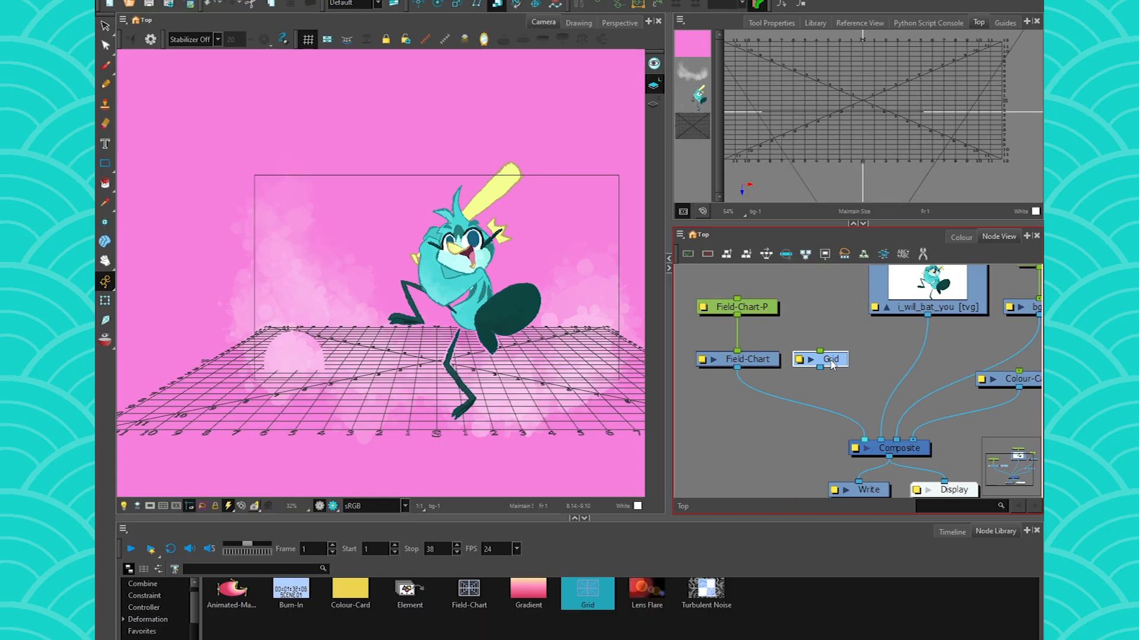
drag(920, 332, 820, 536)
drag(733, 257, 872, 371)
drag(813, 341, 893, 339)
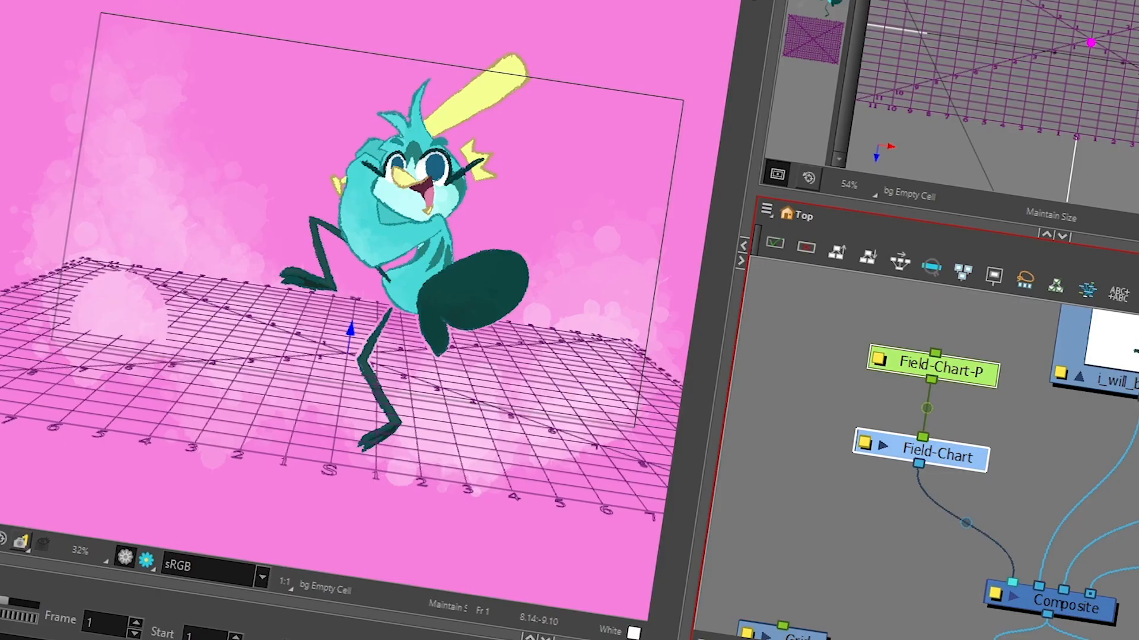
click(791, 401)
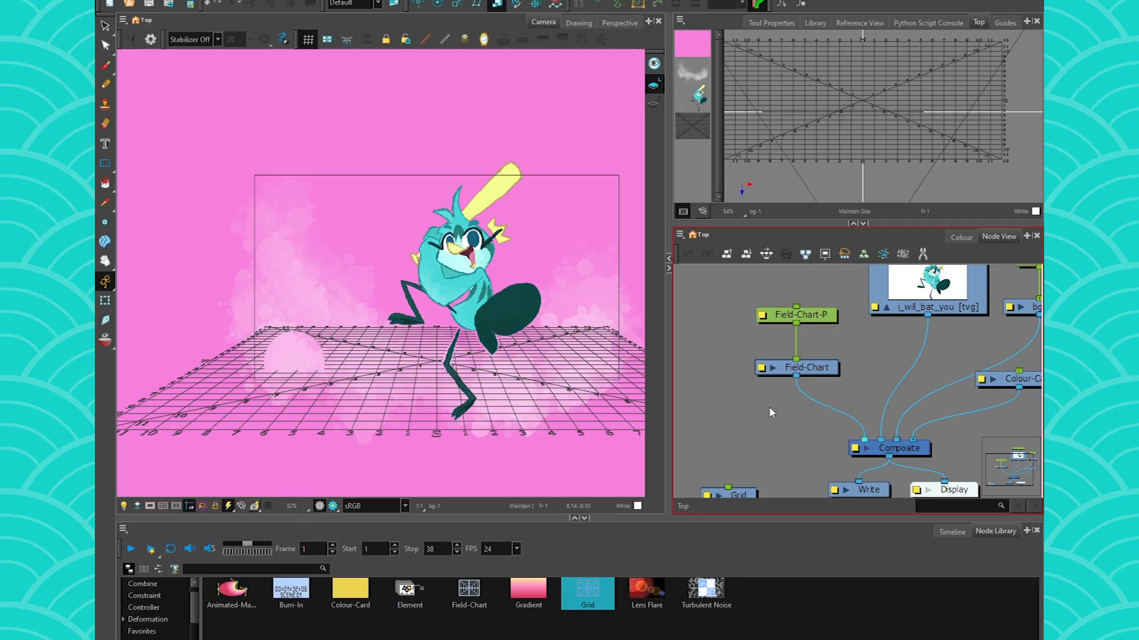
Duplicate the Field-Chart node and connect the copy to the Composite node.
click(890, 461)
key(ctrl+c)
key(ctrl+v)
drag(839, 424, 861, 440)
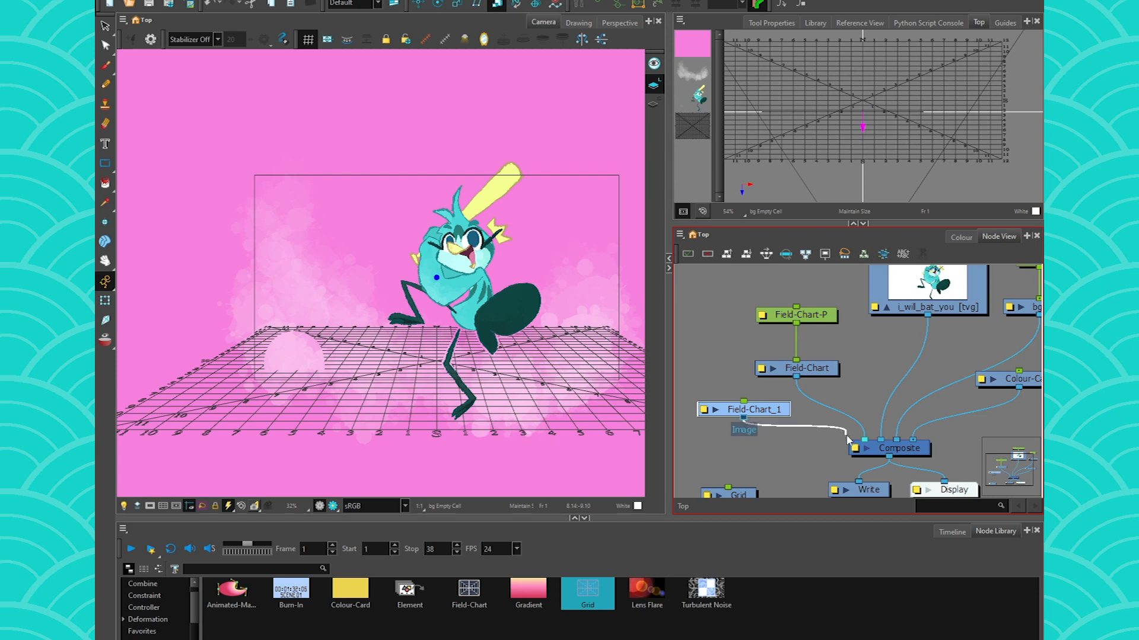
Add a parent peg to the Field-Chart copy and enable 3D on it.
click(758, 409)
key(ctrl+p)
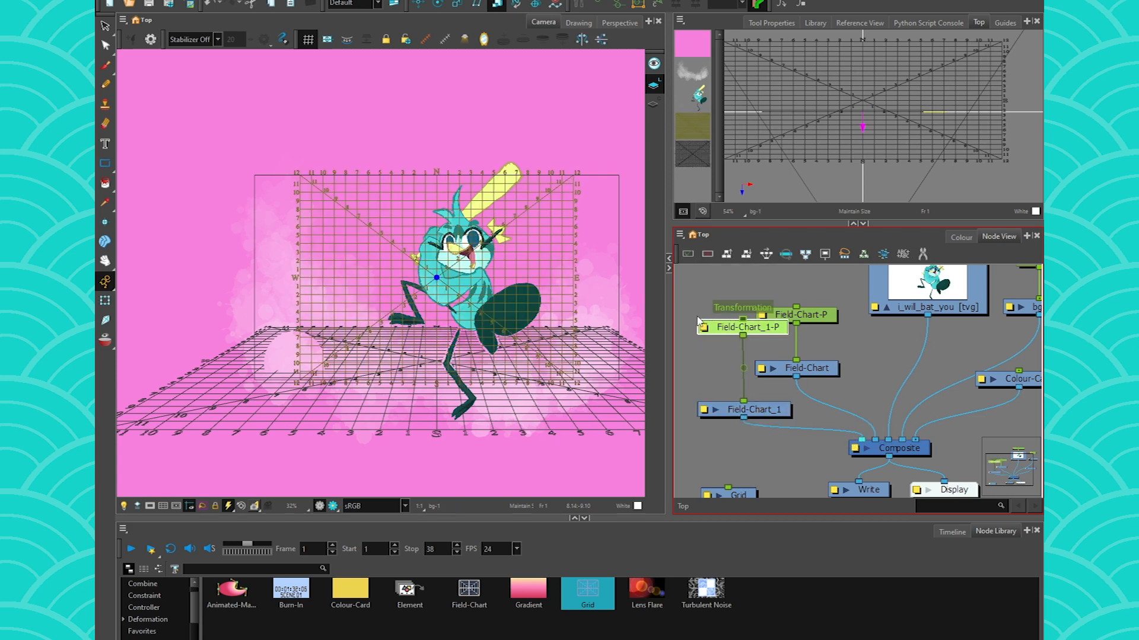
double_click(703, 327)
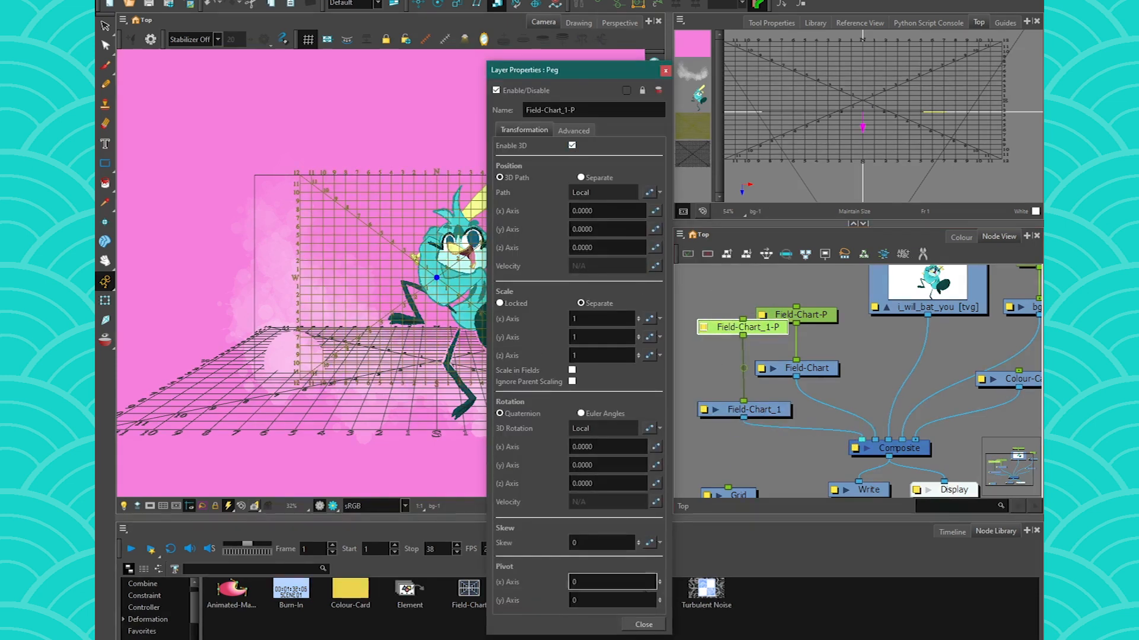
click(643, 533)
Arrange the two Field-Chart nodes side by side in the node network with their pegs directly above them.
click(820, 369)
drag(818, 368, 855, 386)
click(761, 426)
drag(761, 410, 754, 389)
click(757, 332)
drag(757, 315, 757, 344)
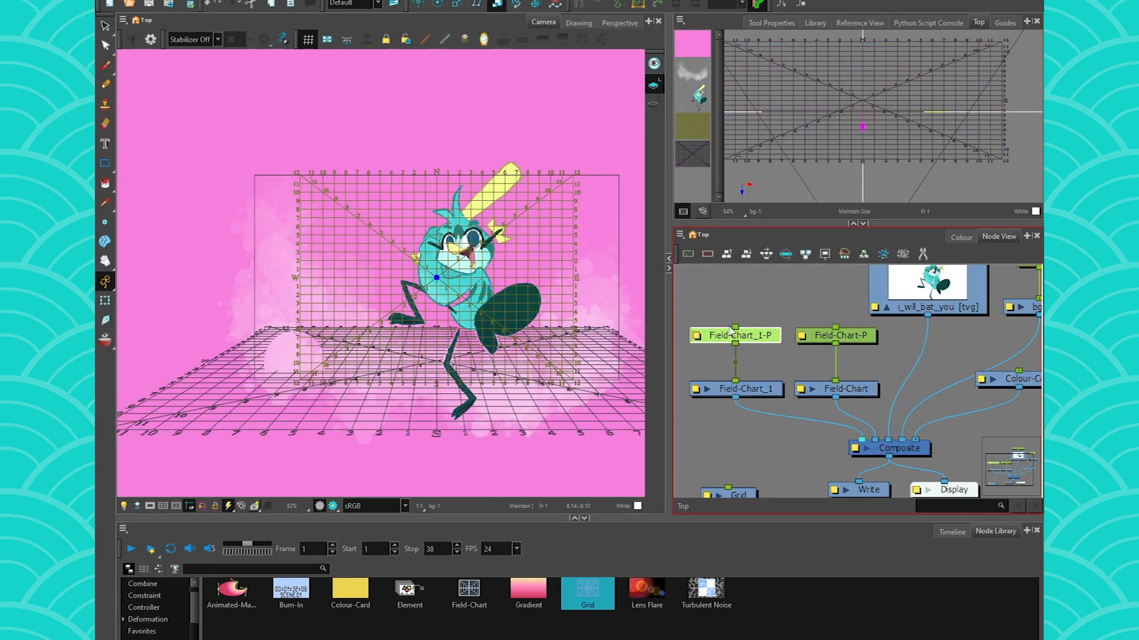
Rotate the Field-Chart_1-P peg about its vertical axis and move it right so the chart stands as a side wall on the floor grid.
click(104, 301)
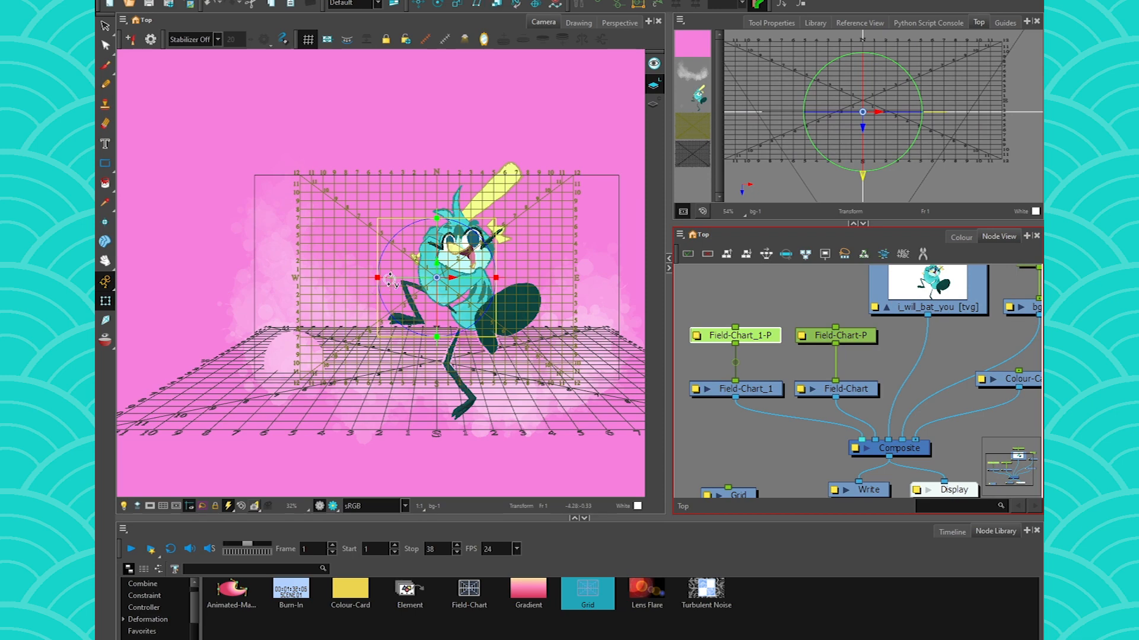
drag(396, 277, 435, 285)
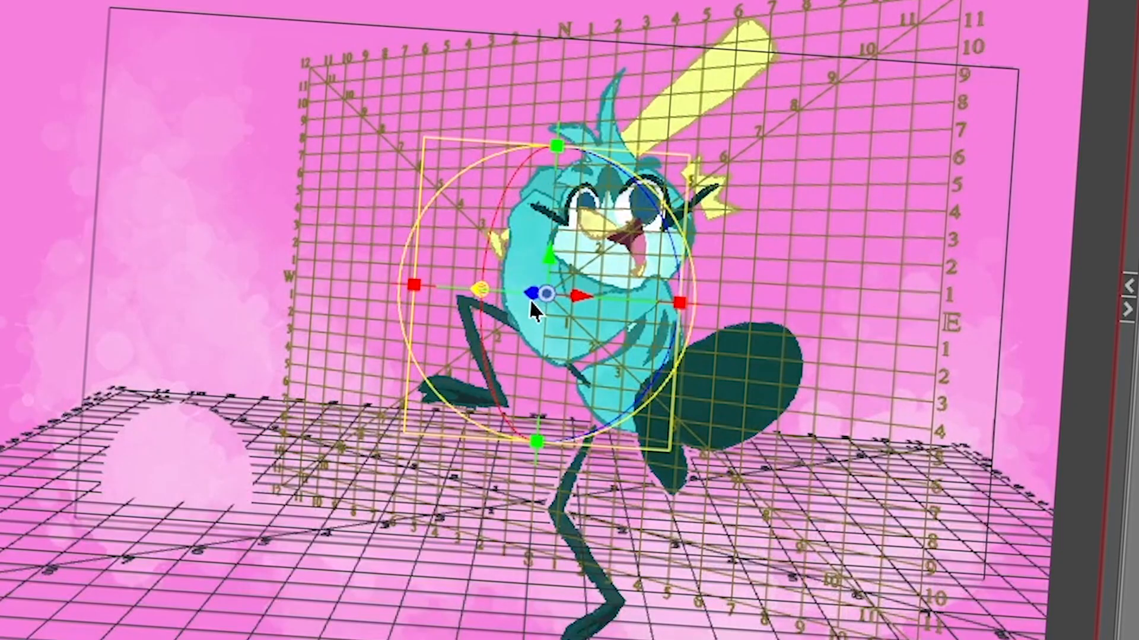
drag(534, 293, 670, 287)
drag(744, 310, 635, 290)
drag(643, 292, 645, 293)
drag(730, 307, 706, 308)
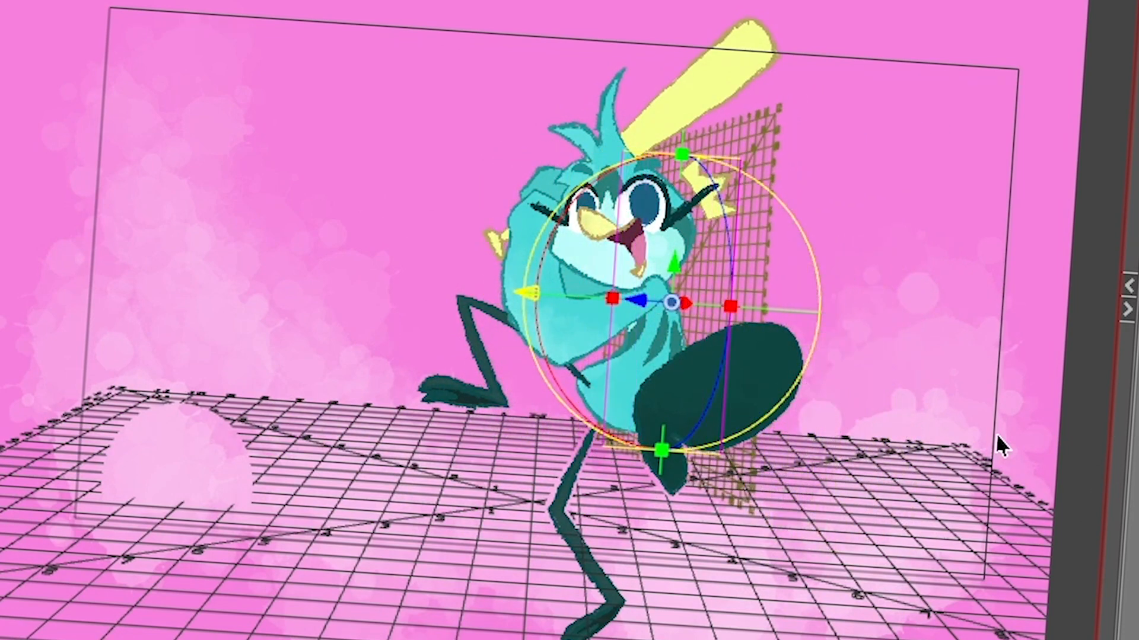
Disconnect the i_will_bat_you character drawing from the Composite node to leave only the charts and background.
click(1134, 486)
drag(731, 244, 581, 395)
scroll(566, 290, up, 2)
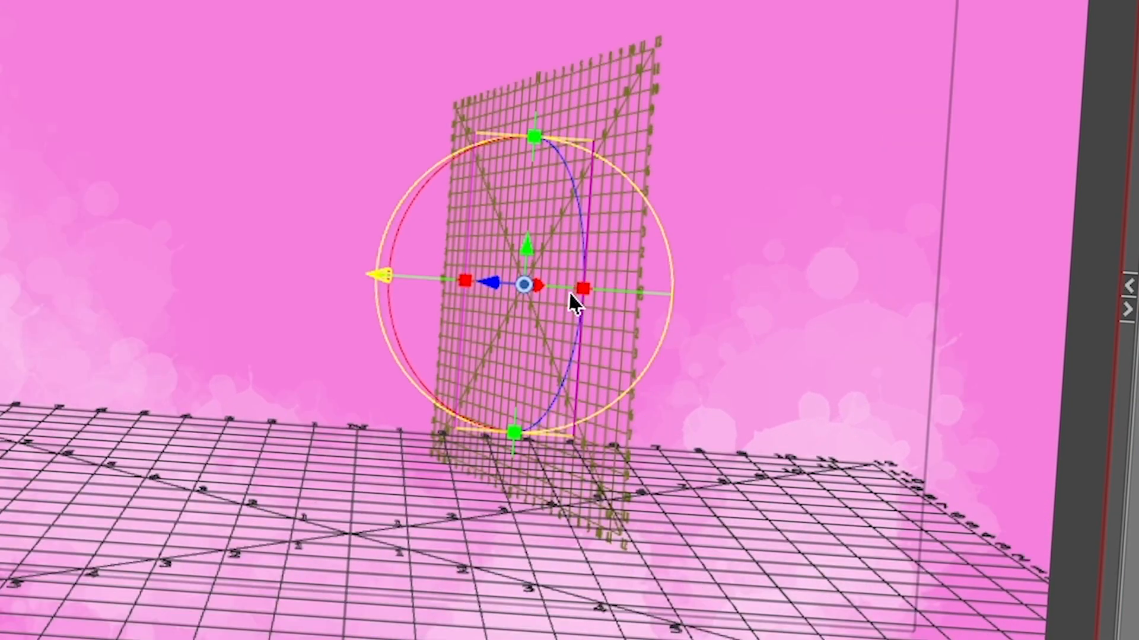
Paste another Field-Chart copy, place it beside the other charts and connect it to the Composite node.
key(ctrl+t)
key(ctrl+v)
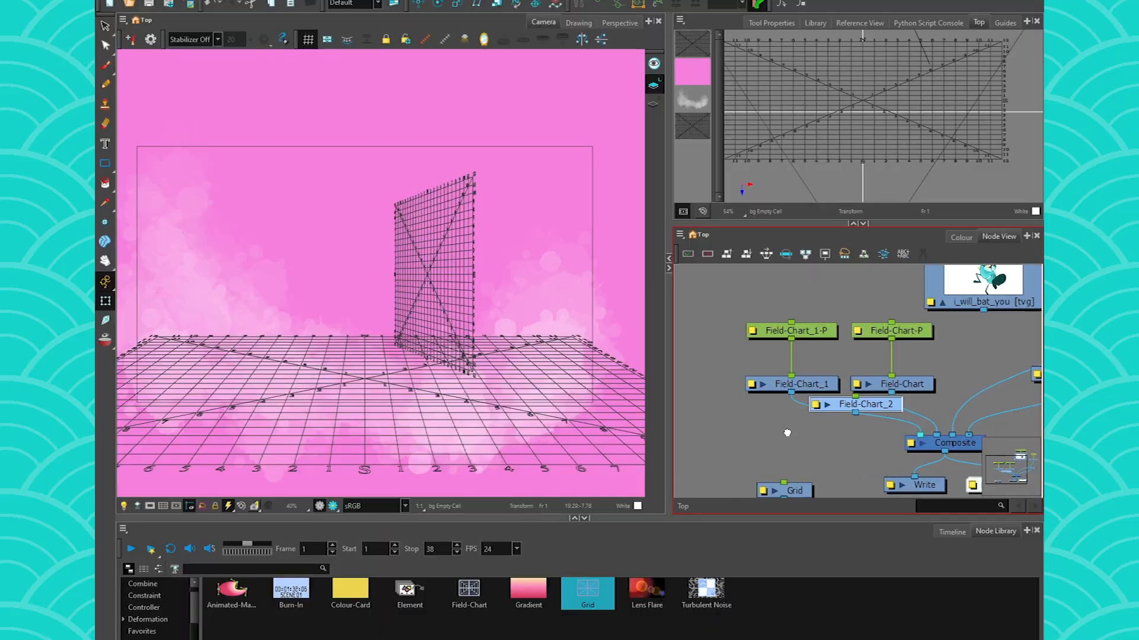
drag(785, 433, 835, 432)
drag(920, 404, 970, 435)
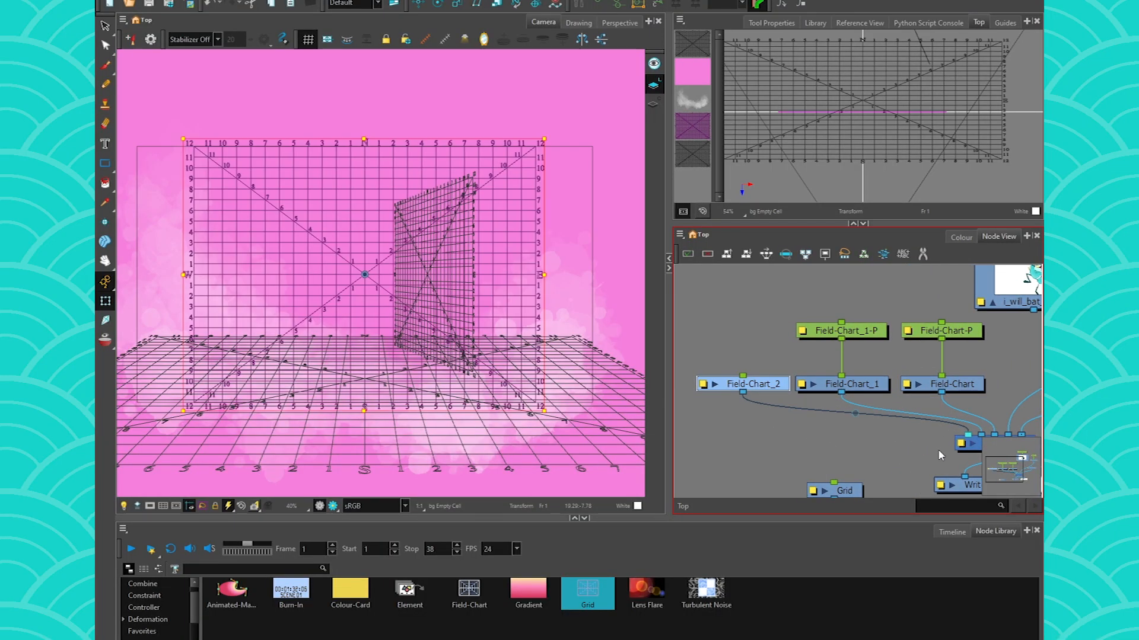
Add a peg above Field-Chart_2, connect it and enable 3D on it.
key(ctrl+p)
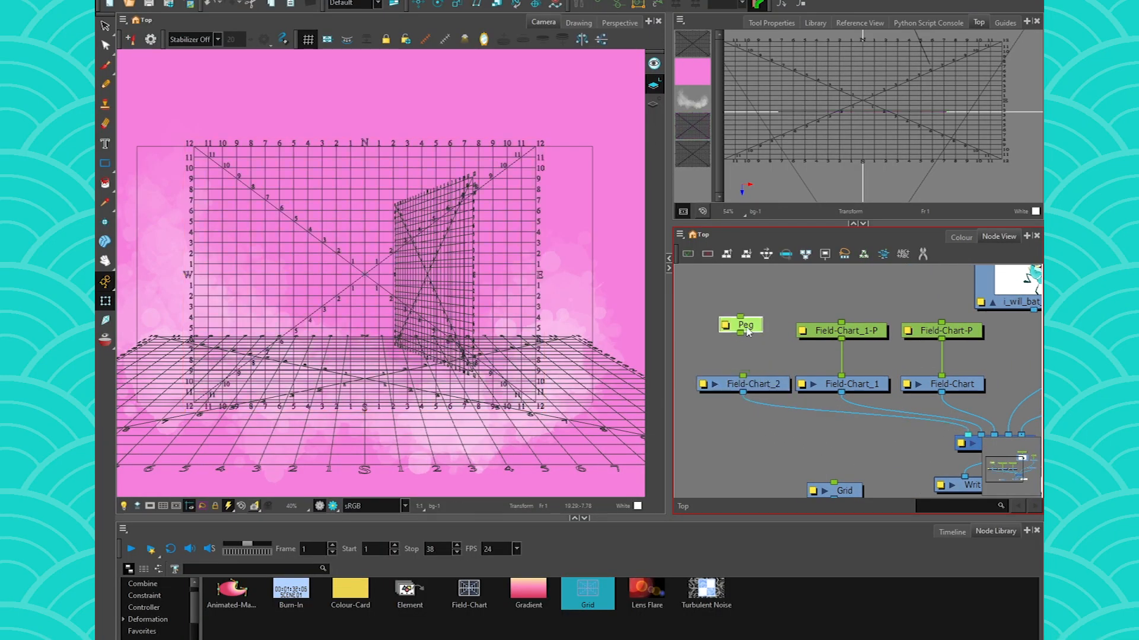
click(727, 331)
click(572, 147)
click(665, 69)
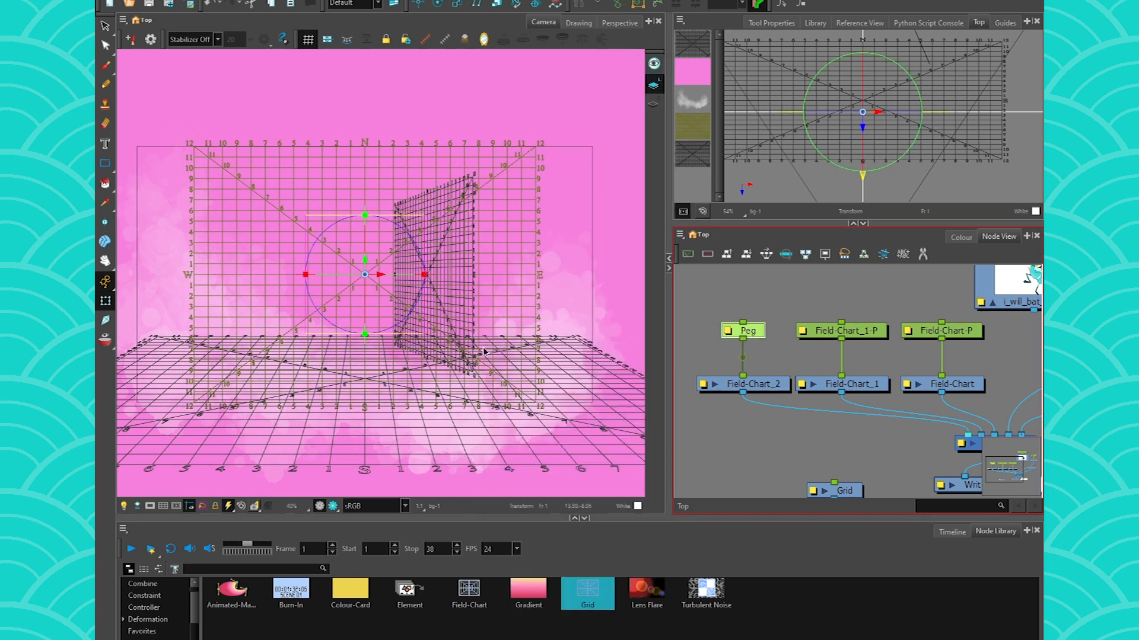
Rotate and move the Field-Chart_2 peg so its chart forms a second wall meeting the first at the front corner.
drag(324, 275, 351, 281)
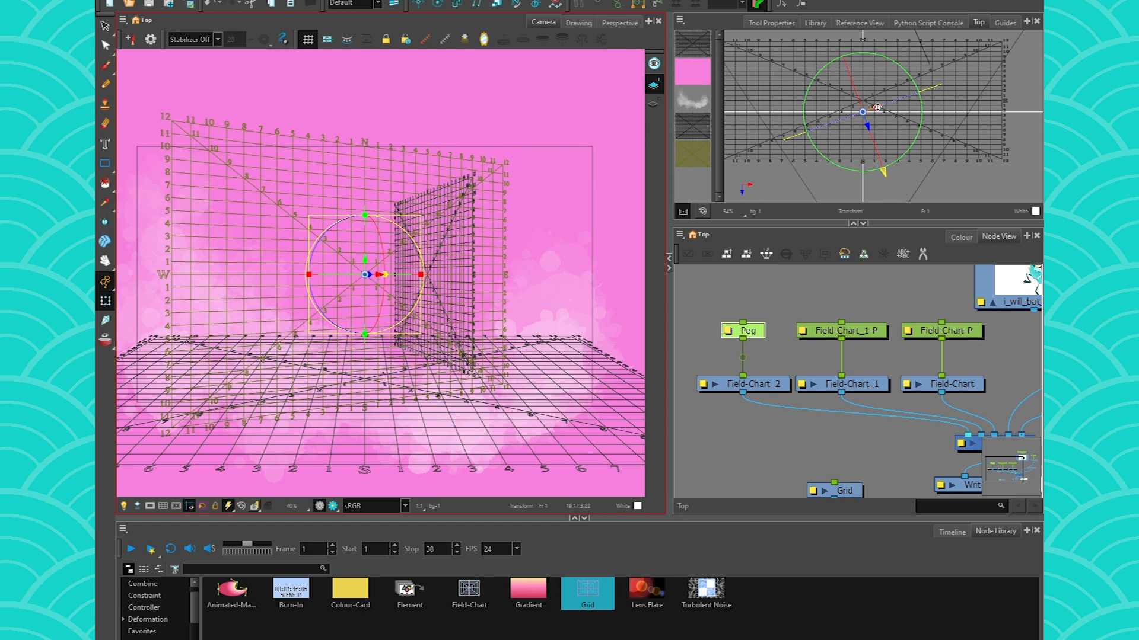
drag(877, 108, 948, 83)
drag(852, 92, 790, 180)
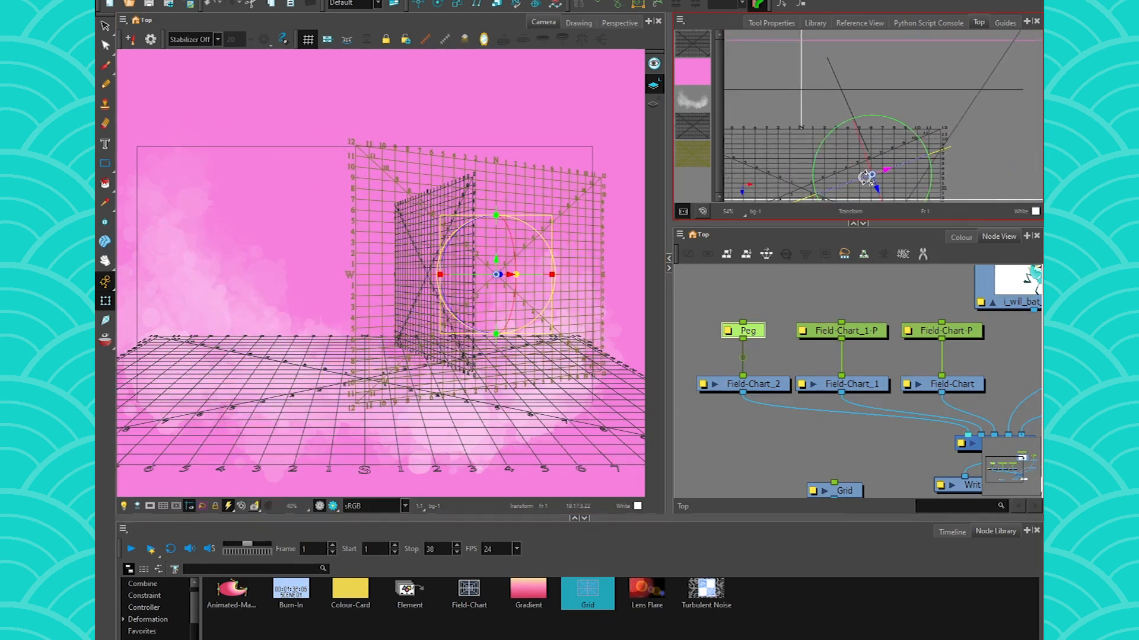
drag(873, 182, 955, 101)
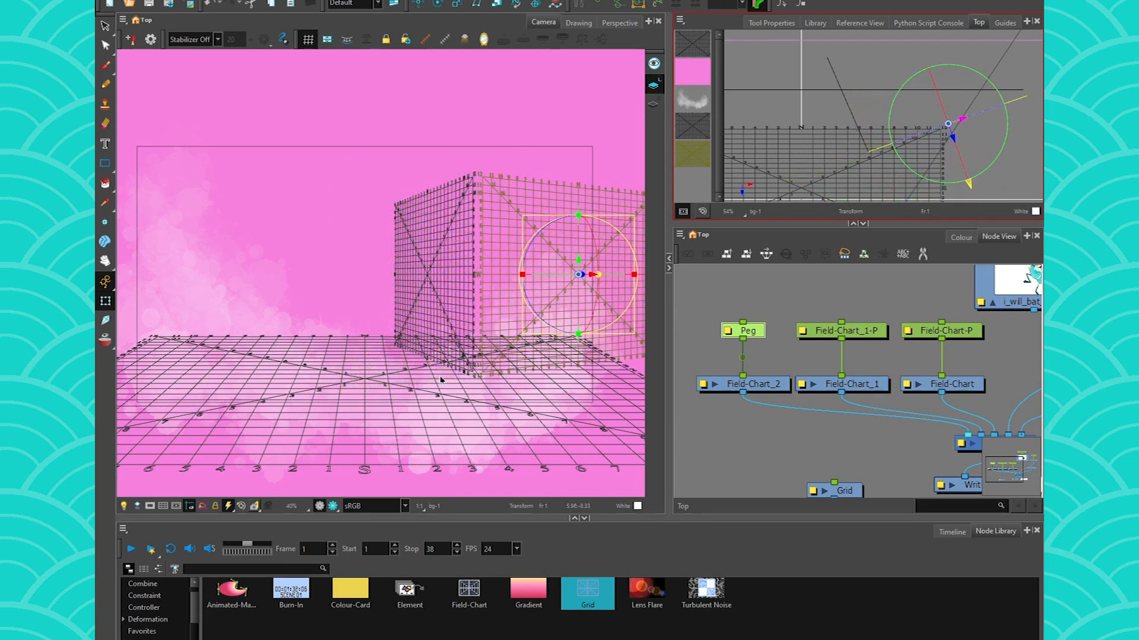
click(710, 309)
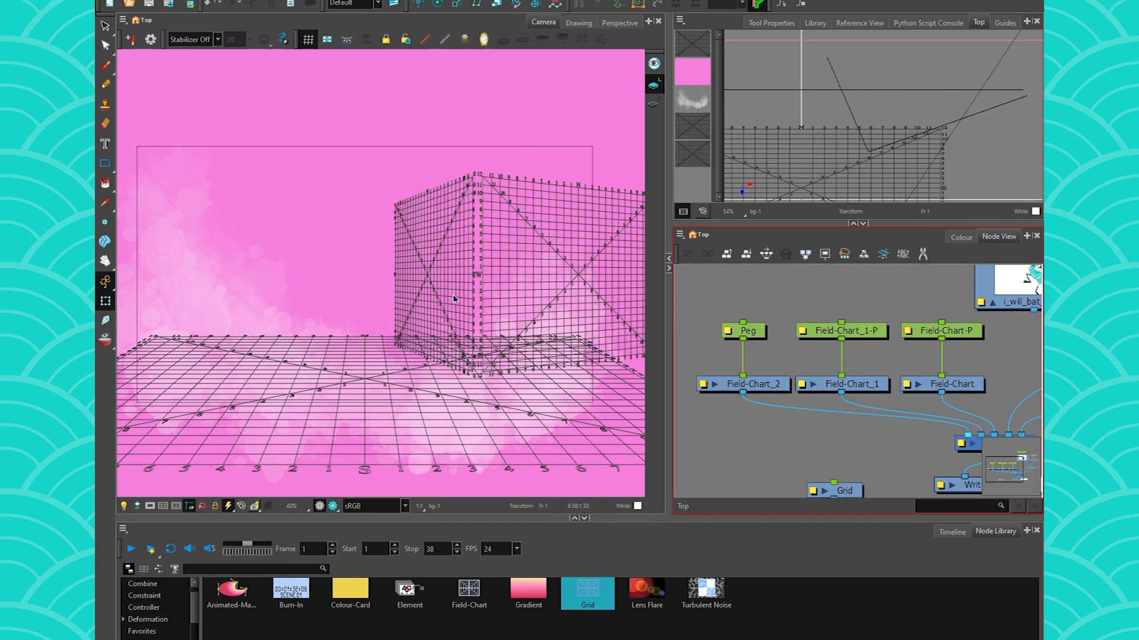
Check the chart box in Render View and return to OpenGL View.
drag(305, 444, 283, 425)
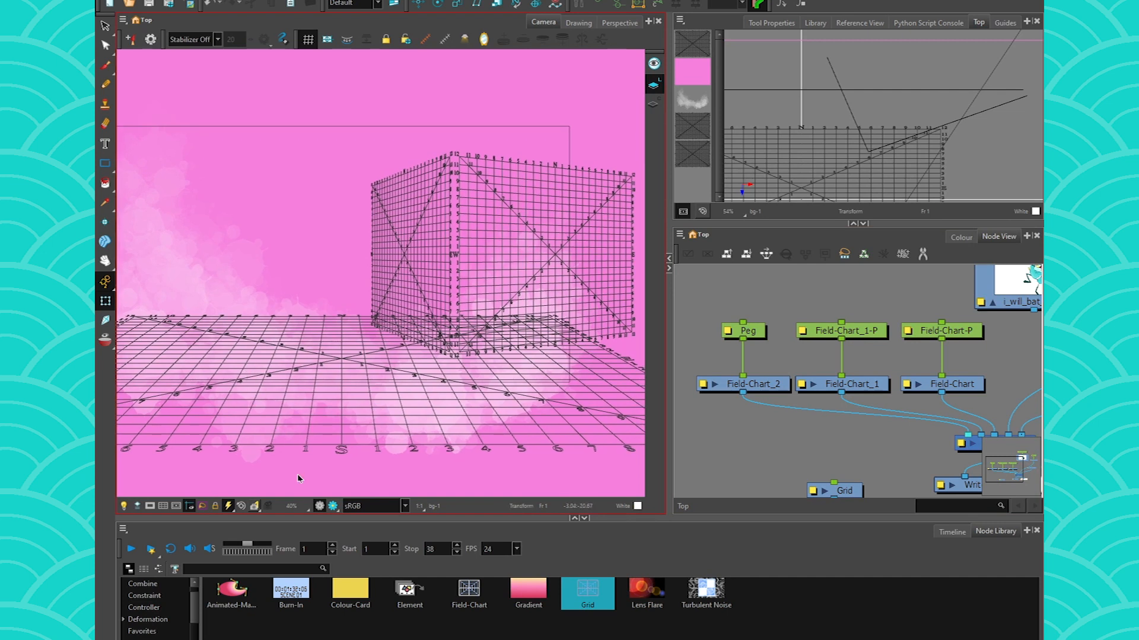
click(329, 504)
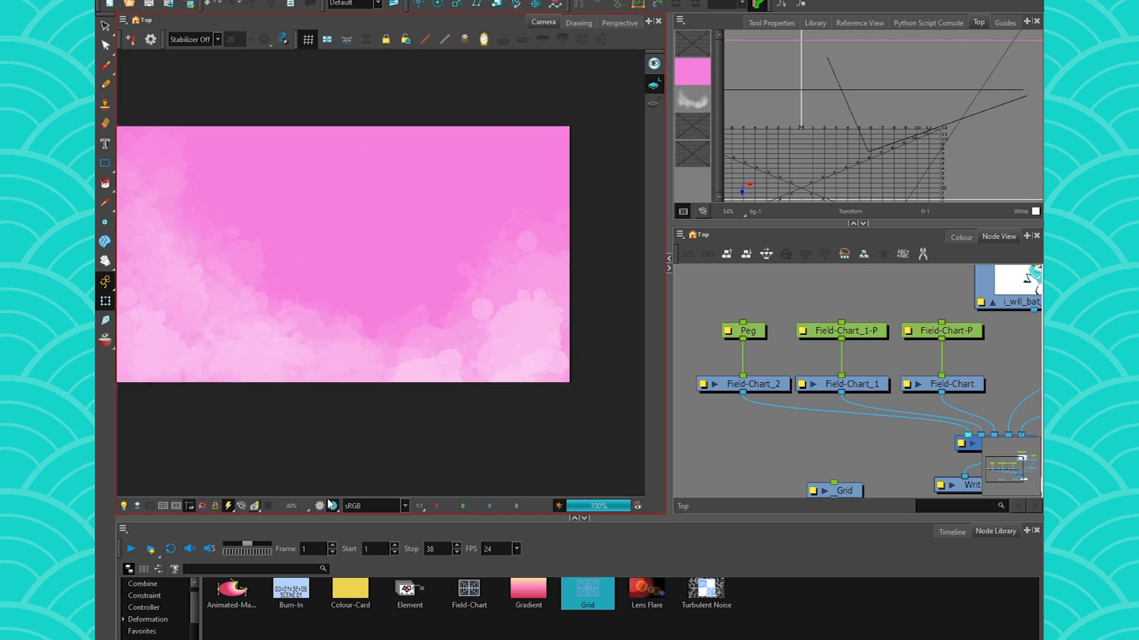
click(318, 506)
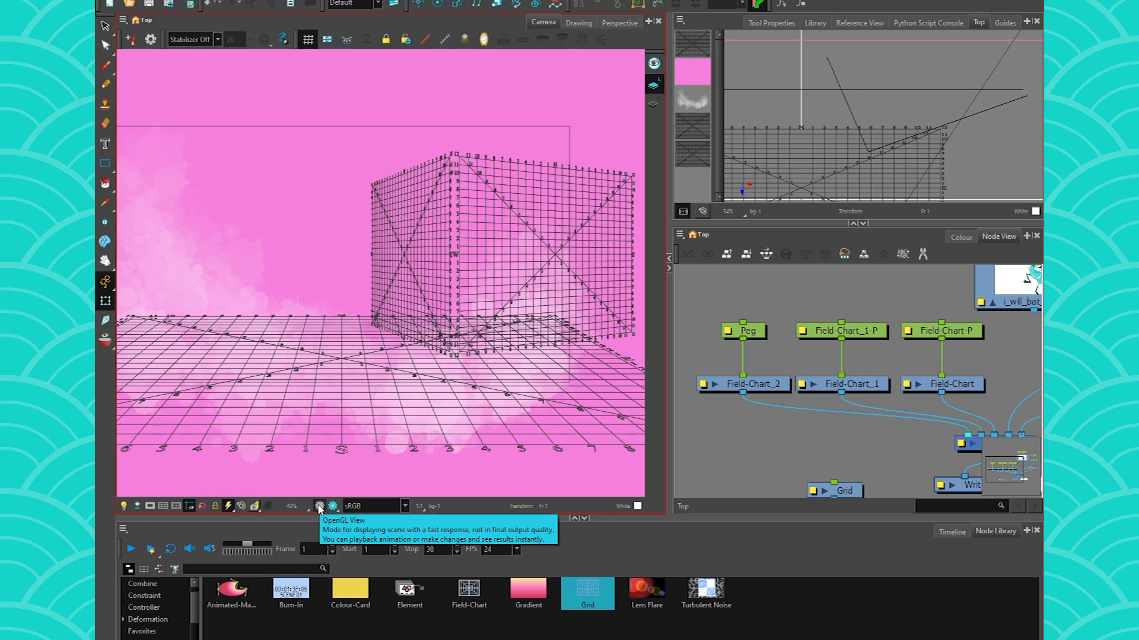
Add a vector drawing layer named Drawing, connect it to the Composite node and place it above the Field-Chart pegs.
key(ctrl+r)
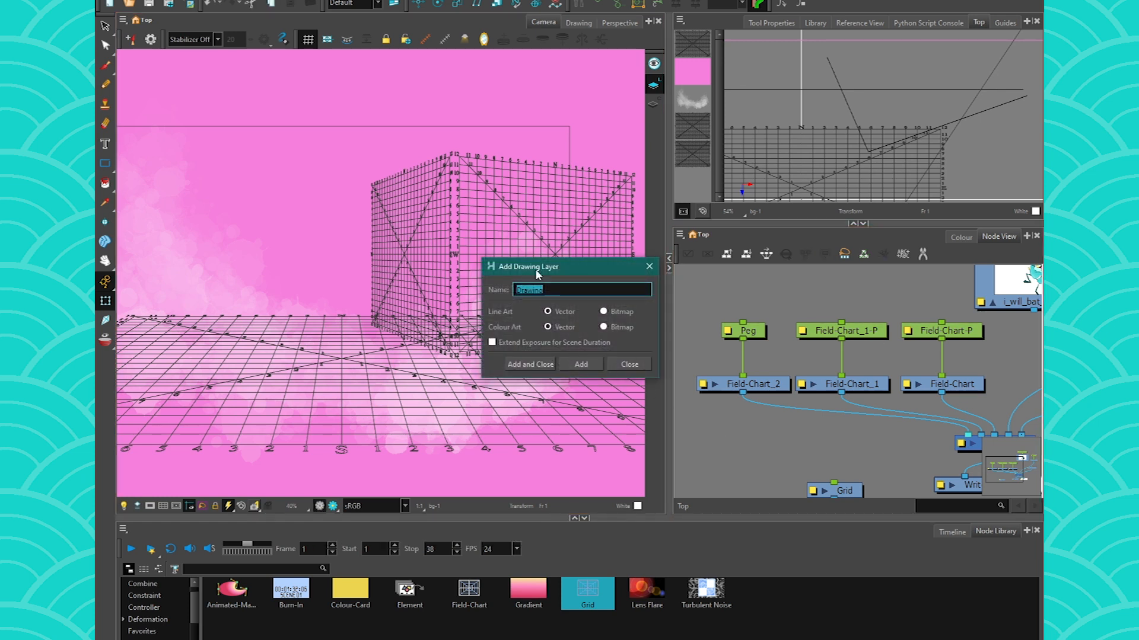
click(521, 364)
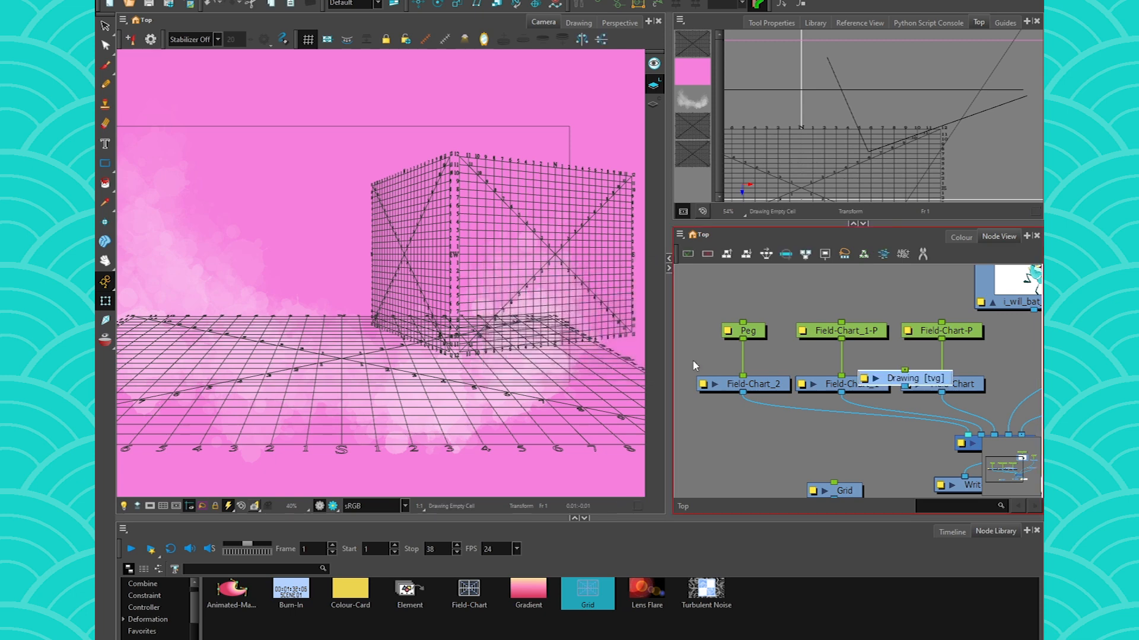
drag(915, 378, 877, 291)
drag(796, 332, 905, 330)
drag(973, 286, 930, 278)
drag(920, 304, 795, 395)
mouse_move(800, 369)
mouse_down()
mouse_move(887, 327)
mouse_move(924, 426)
mouse_move(846, 389)
mouse_move(851, 412)
mouse_up()
mouse_move(758, 268)
mouse_down()
mouse_move(775, 279)
mouse_move(801, 354)
mouse_up()
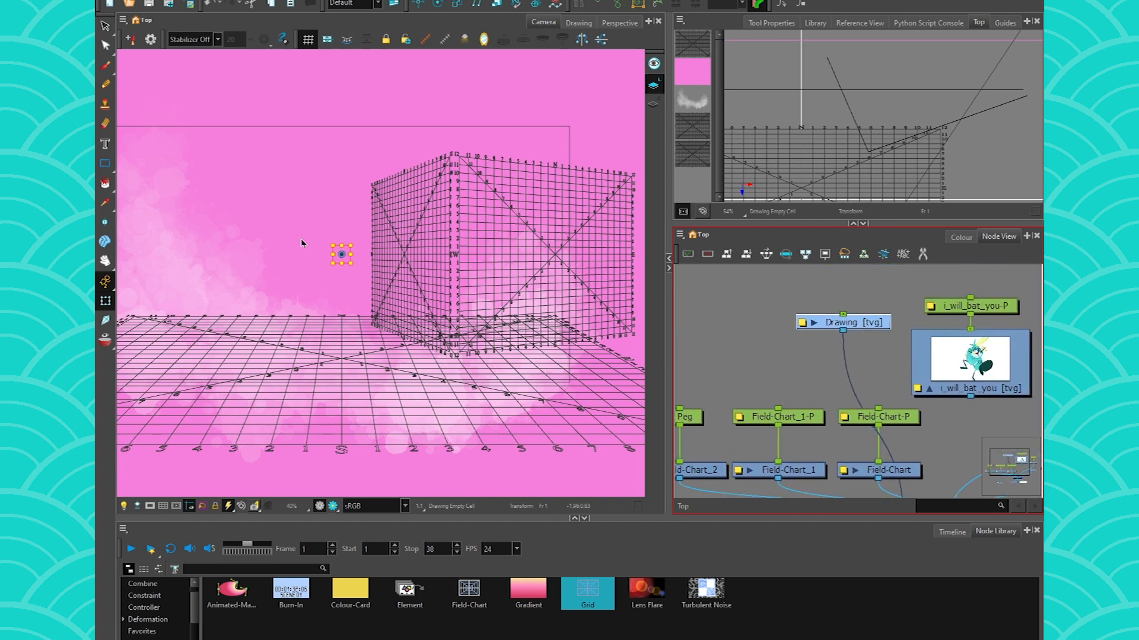
Trace the edges of the two chart walls with a white textured brush on the Drawing layer.
click(106, 65)
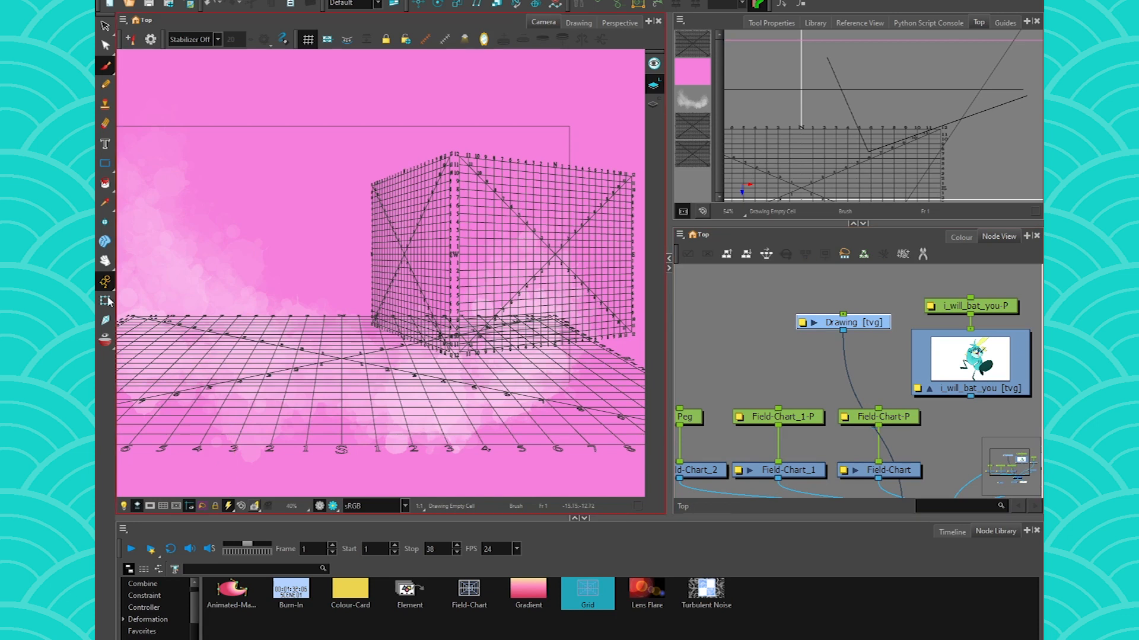
key(o)
drag(363, 311, 273, 277)
mouse_move(373, 180)
mouse_down()
mouse_move(456, 153)
mouse_move(458, 353)
mouse_move(454, 160)
mouse_move(606, 173)
mouse_move(619, 318)
mouse_move(515, 350)
mouse_move(463, 351)
mouse_up()
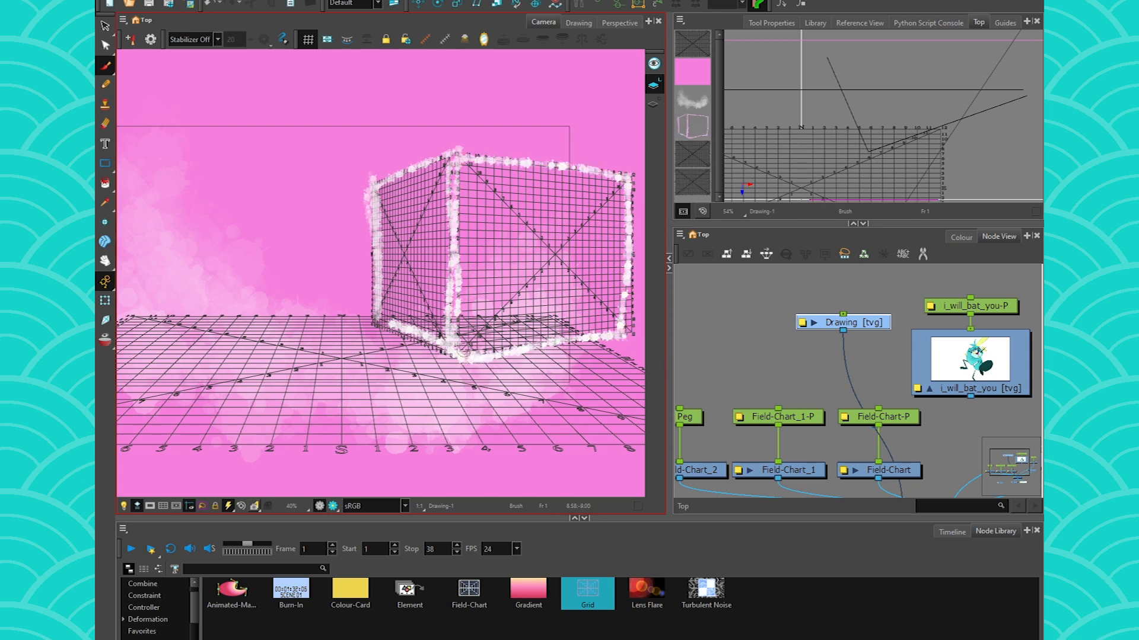
Briefly show the Camera View's standard flat grid for comparison, and return to the Transform tool.
click(138, 508)
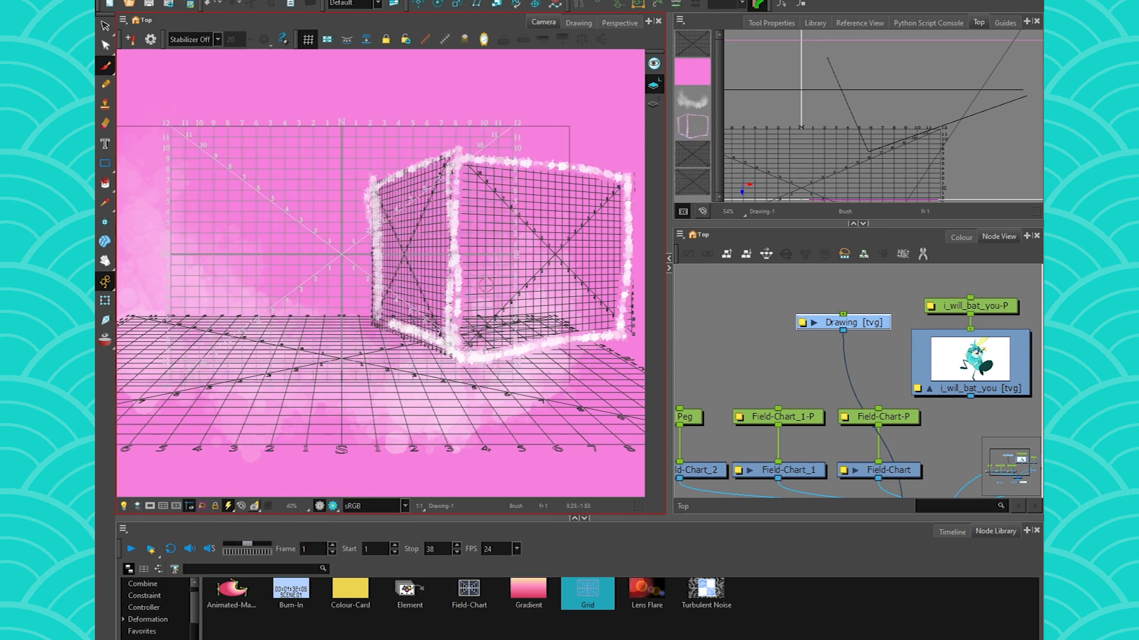
click(762, 353)
click(105, 300)
Combine the three Field-Chart nodes in a new composite and feed it into the main Composite node.
drag(733, 384, 745, 294)
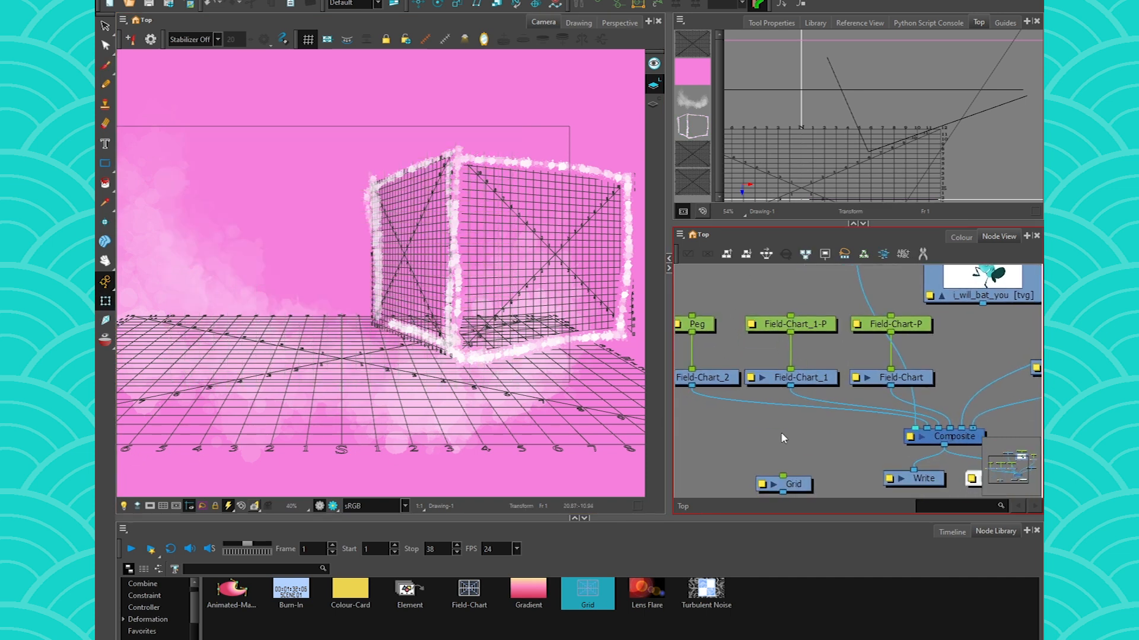
drag(944, 393, 675, 367)
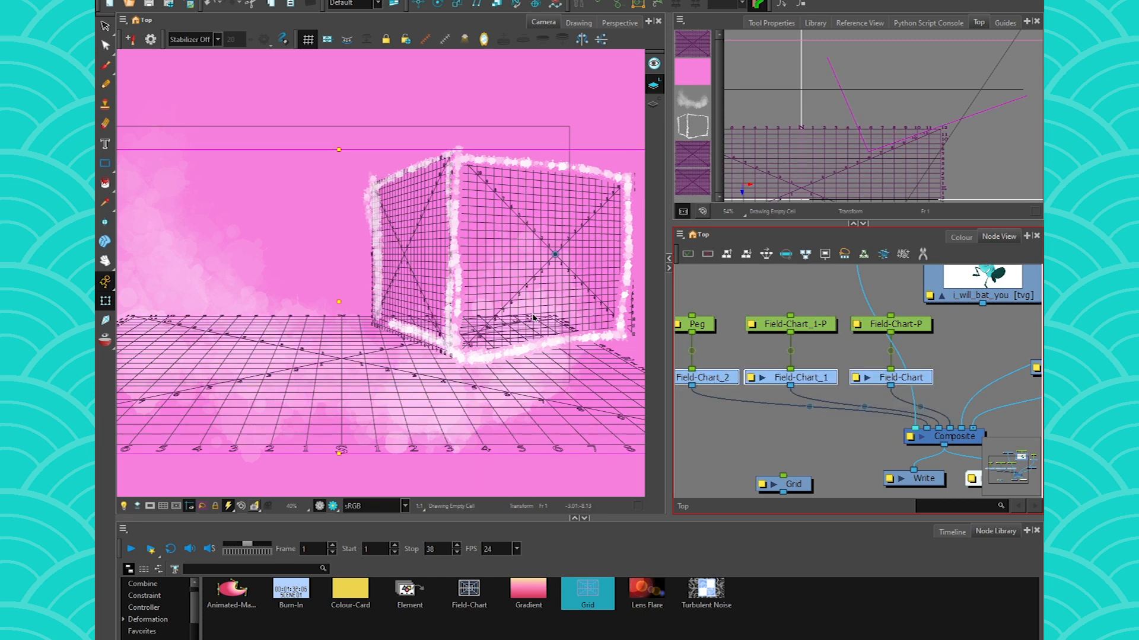
key(ctrl+j)
drag(808, 464, 808, 418)
mouse_move(926, 425)
mouse_down()
mouse_move(903, 413)
mouse_move(919, 428)
mouse_up()
click(749, 443)
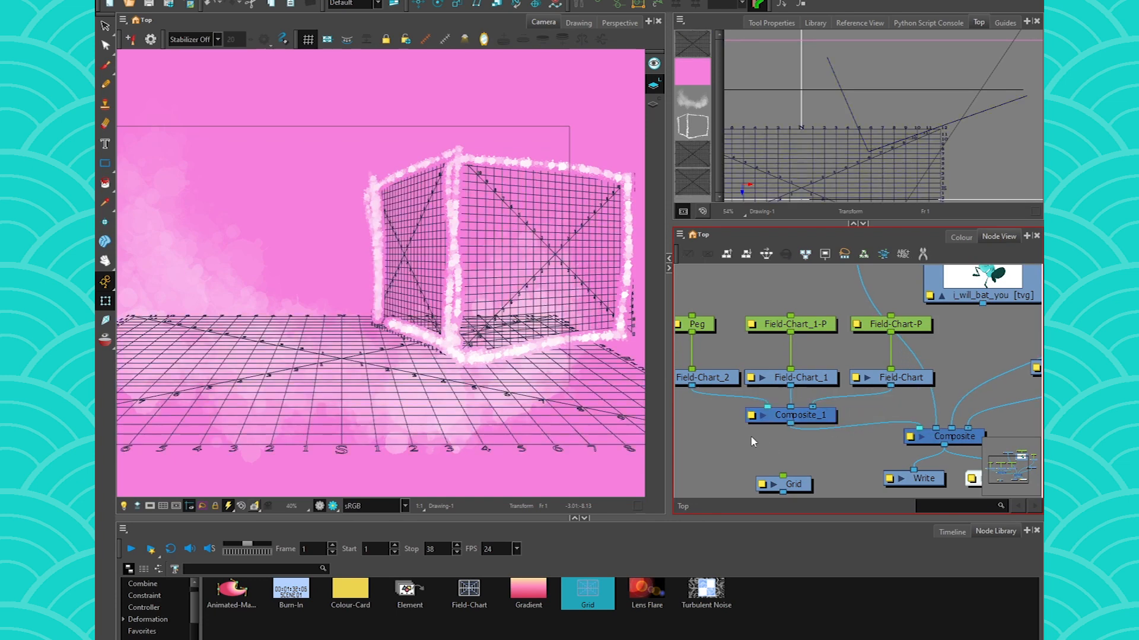
Move the Field-Chart branch up and insert a Transparency node between Composite_1 and the main Composite node.
drag(891, 293, 721, 417)
drag(806, 415, 806, 380)
drag(706, 327, 704, 294)
click(707, 389)
key(Tab)
text(tran)
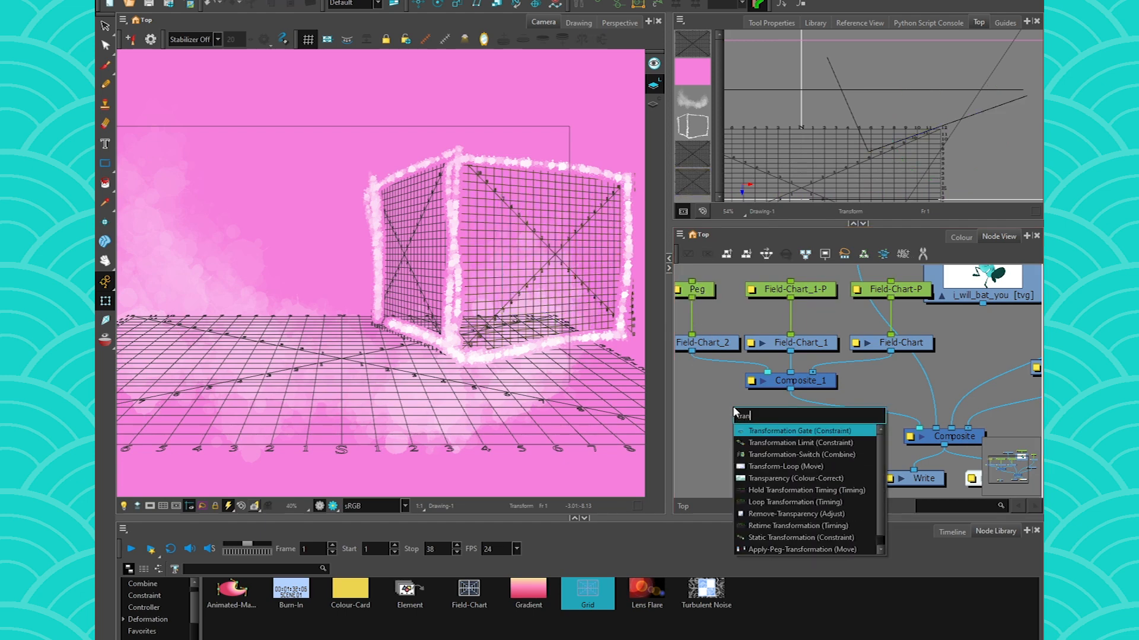
click(758, 478)
mouse_move(798, 416)
mouse_down()
mouse_move(824, 410)
mouse_move(809, 418)
mouse_up()
Set the Transparency node's value to 66 to fade all the field charts together.
click(749, 412)
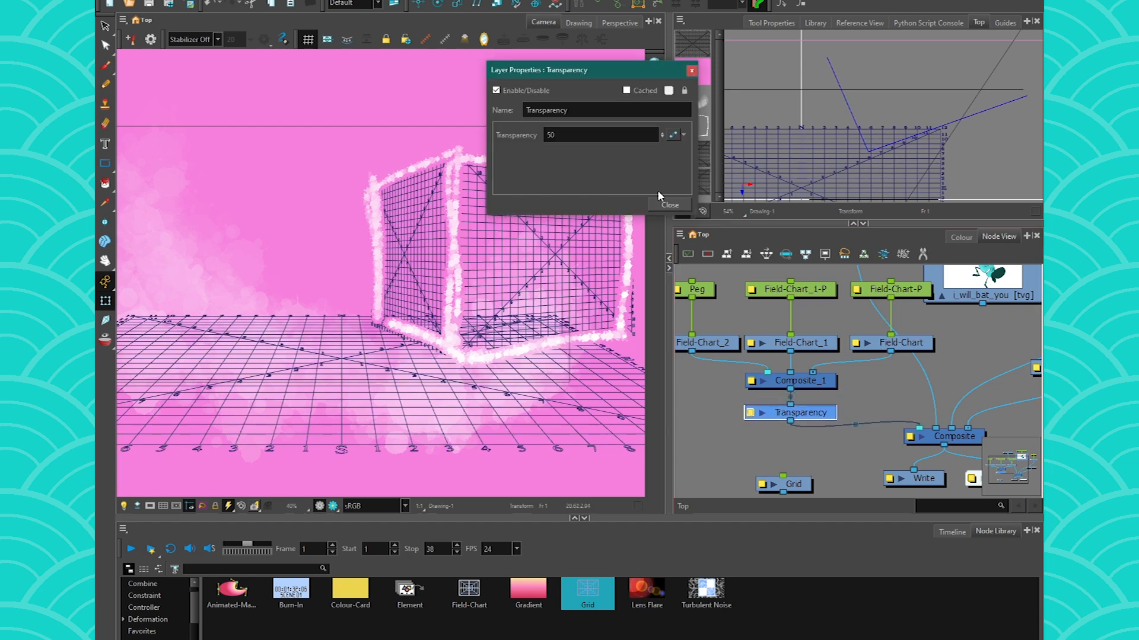
click(670, 205)
click(729, 481)
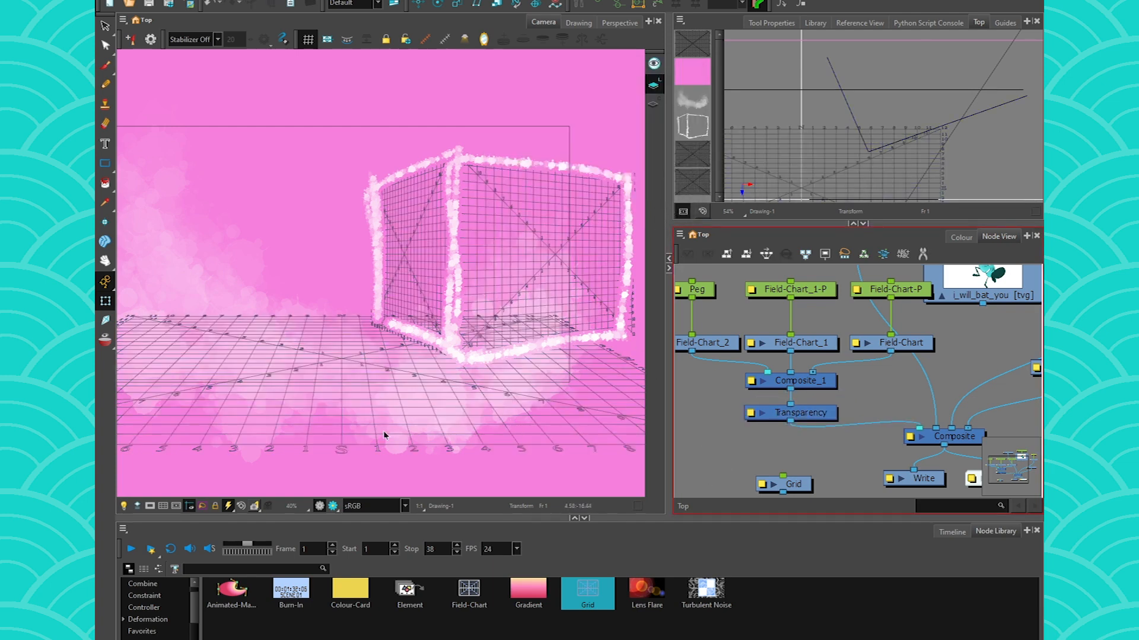
click(750, 413)
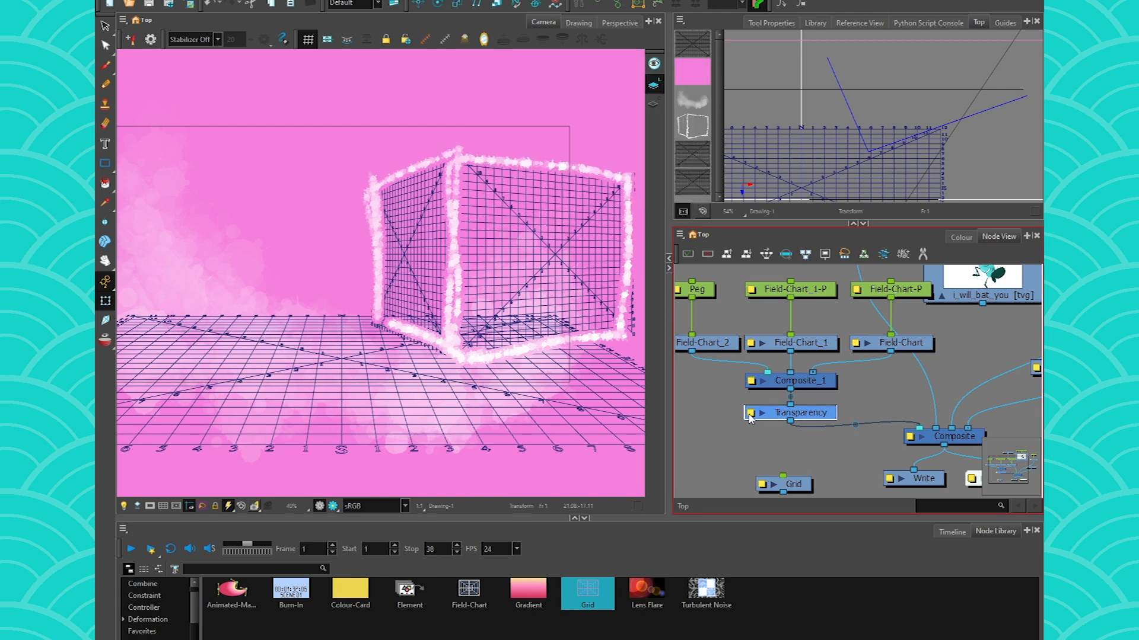
click(721, 415)
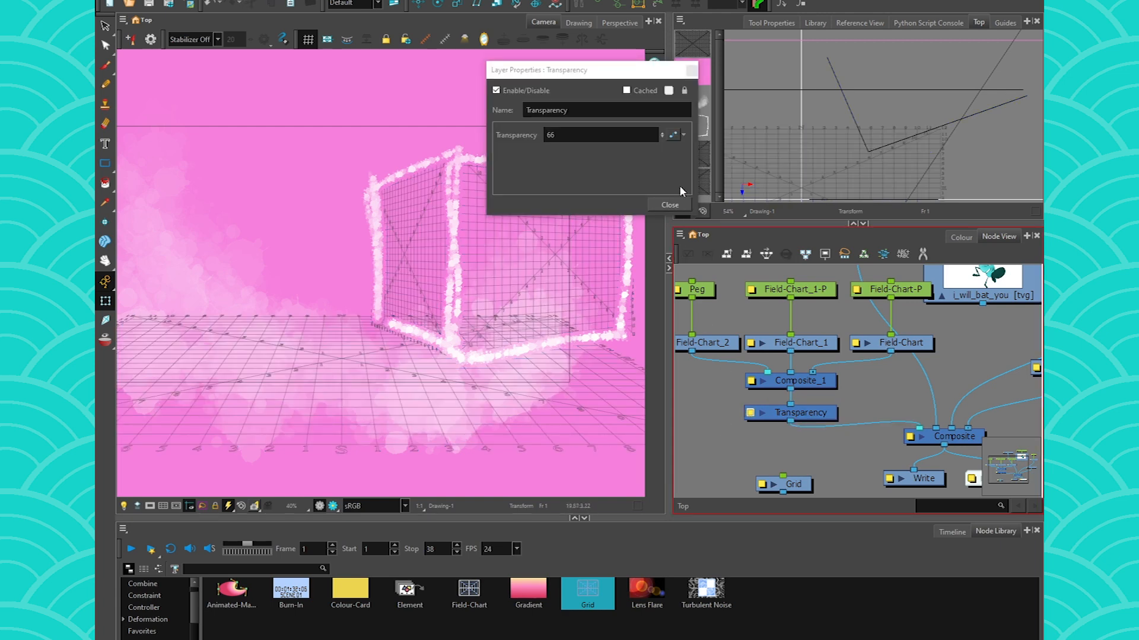
click(670, 205)
scroll(751, 440, down, 2)
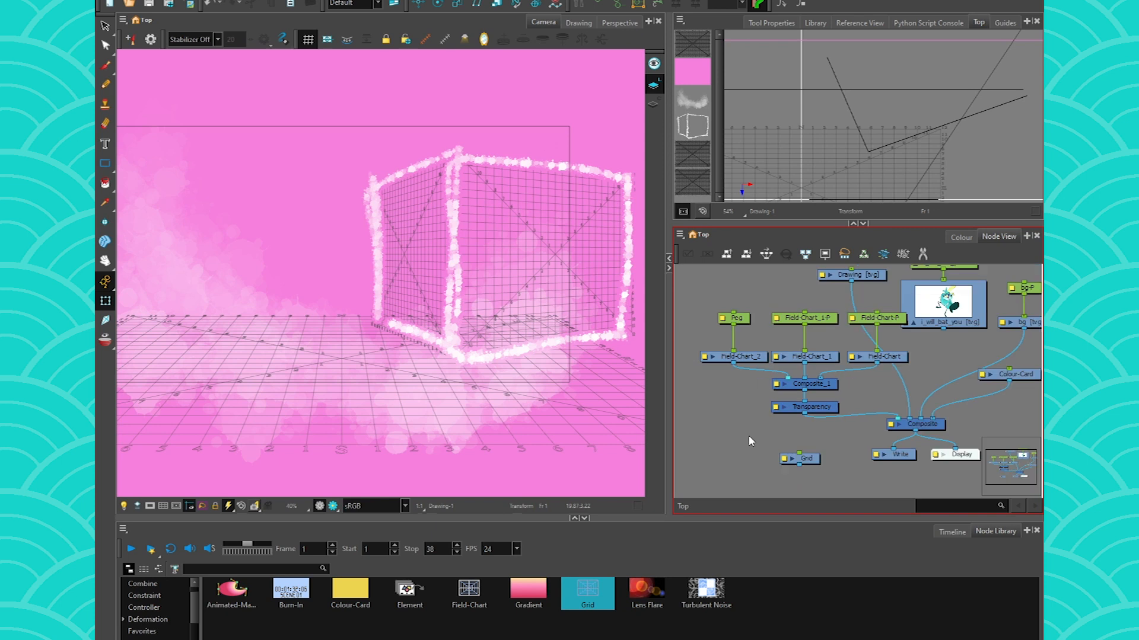